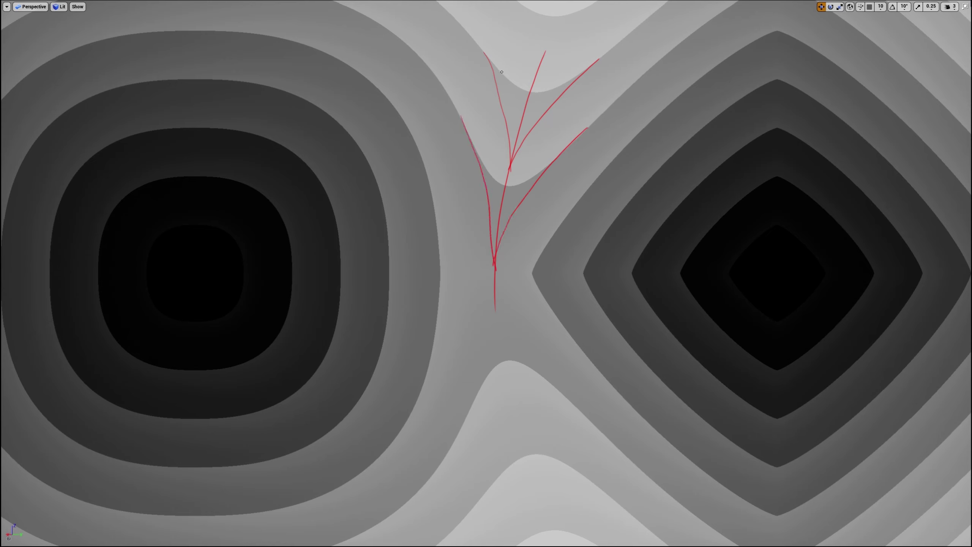
mouse_move(500, 71)
mouse_down()
mouse_move(569, 80)
mouse_move(509, 78)
mouse_up()
mouse_move(481, 159)
mouse_down()
mouse_move(527, 184)
mouse_move(485, 168)
mouse_move(475, 180)
mouse_up()
drag(468, 179, 471, 188)
drag(559, 193, 541, 192)
drag(547, 189, 547, 195)
drag(467, 81, 483, 86)
drag(595, 100, 581, 98)
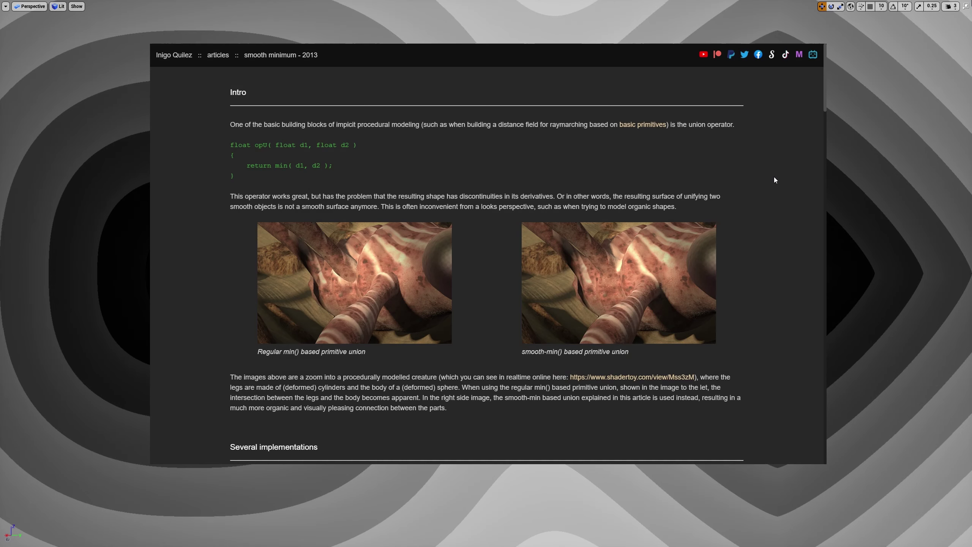
Read through the smooth minimum article, covering the implementations, derivation, mix factor and results, and mark the sminCubic code
scroll(774, 177, down, 5)
scroll(775, 180, down, 3)
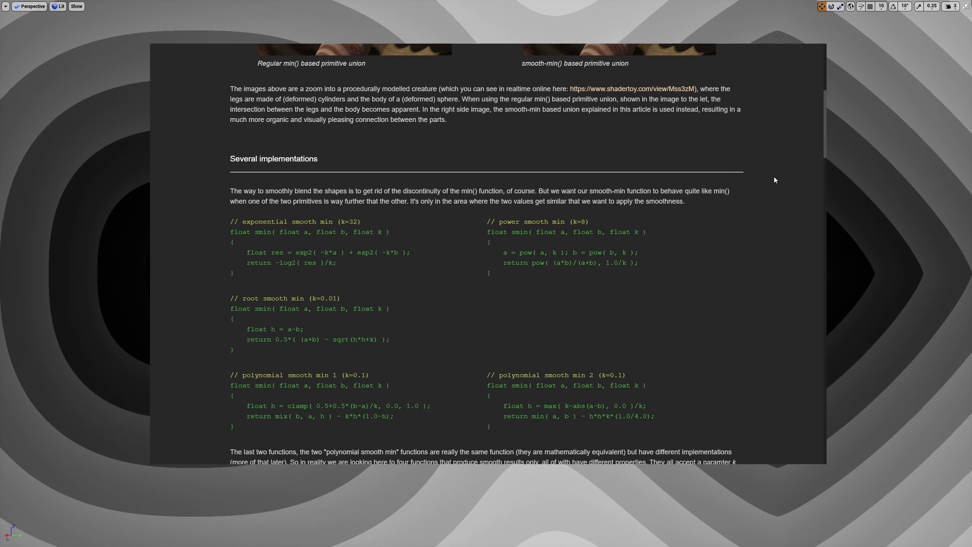
scroll(774, 180, down, 3)
scroll(775, 178, down, 6)
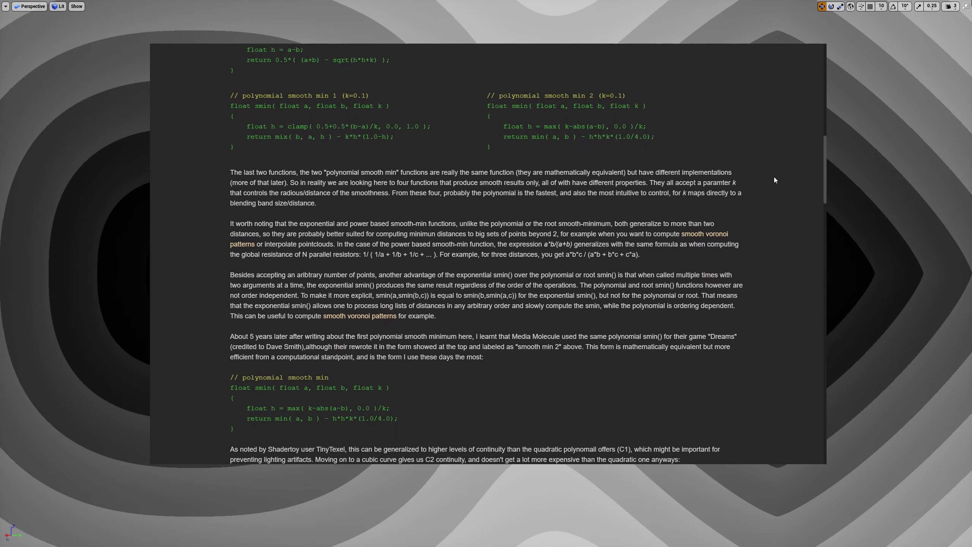
scroll(775, 178, down, 4)
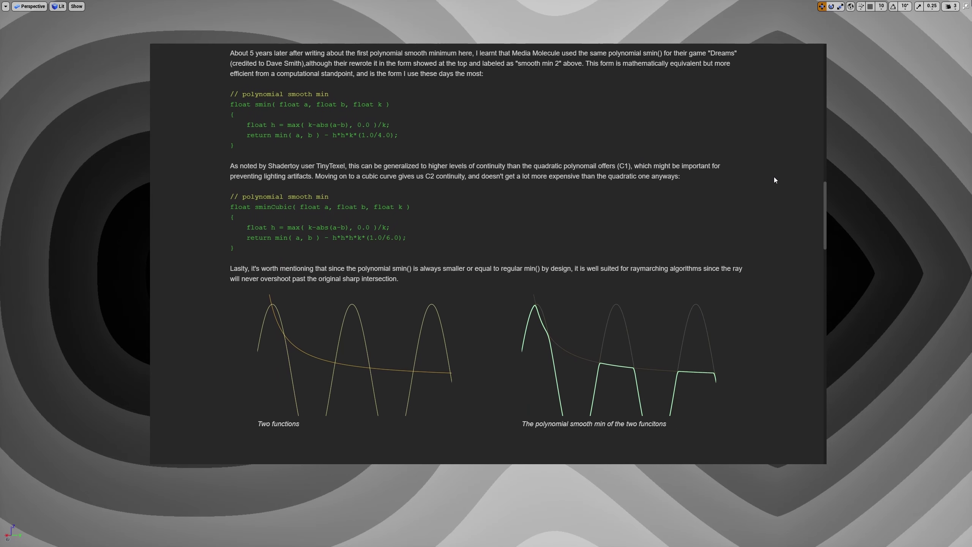
scroll(774, 180, down, 6)
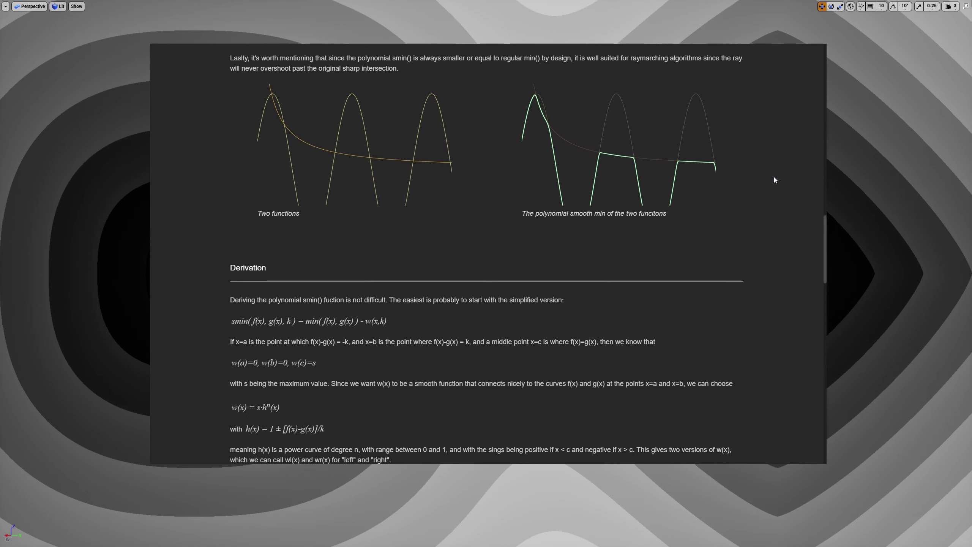
scroll(775, 180, down, 5)
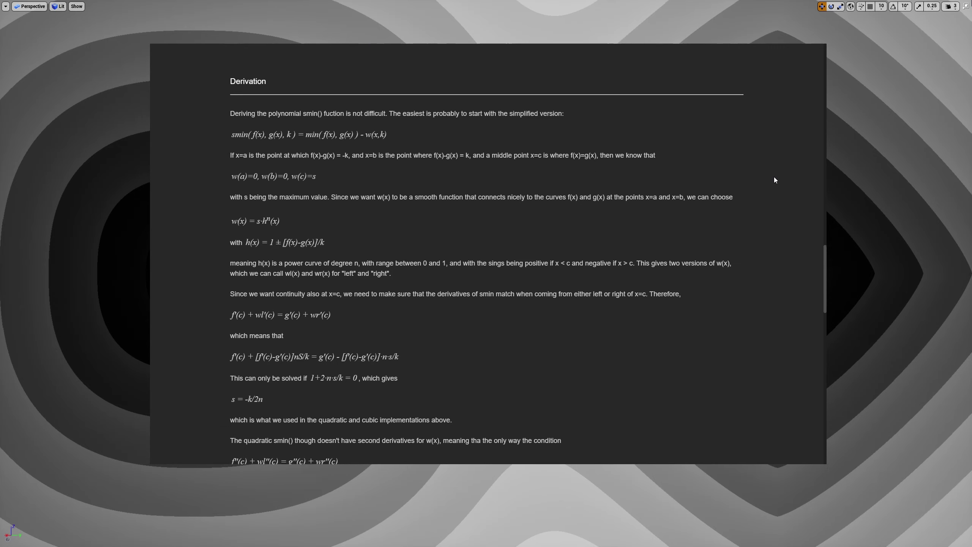
scroll(775, 180, down, 6)
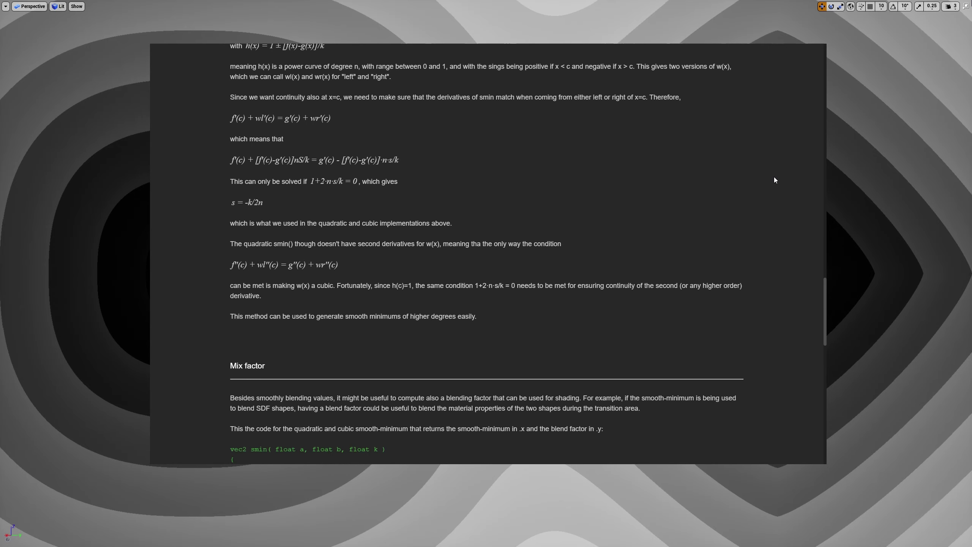
scroll(775, 181, down, 6)
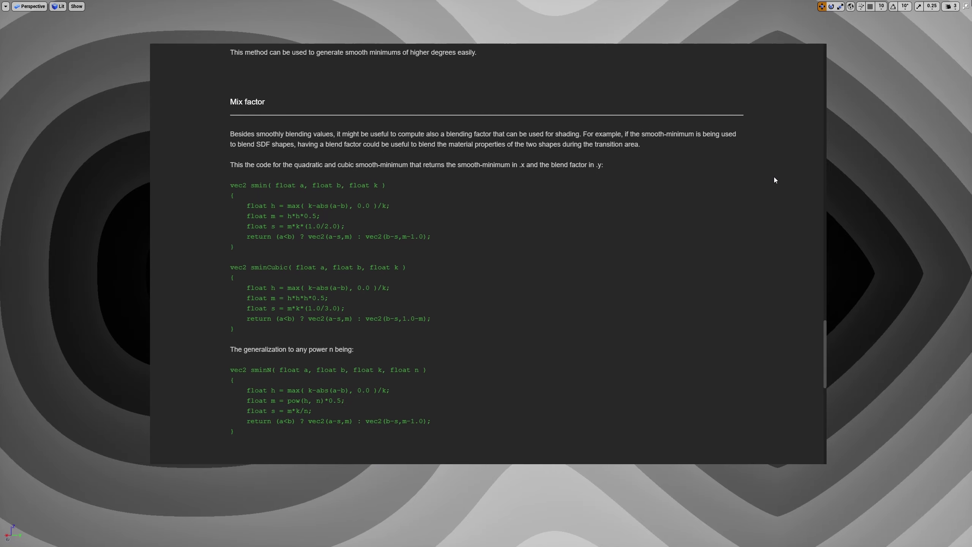
scroll(775, 180, down, 6)
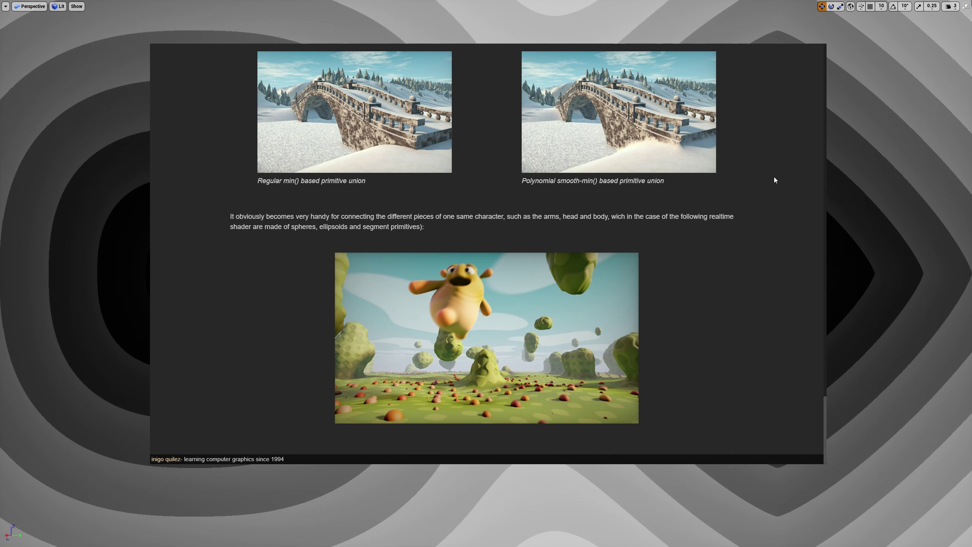
key(Escape)
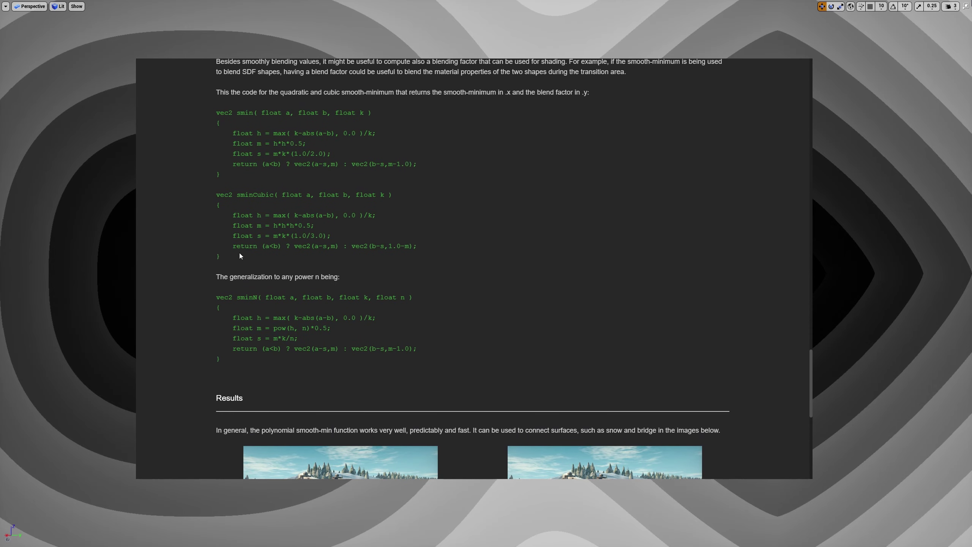
drag(232, 256, 216, 196)
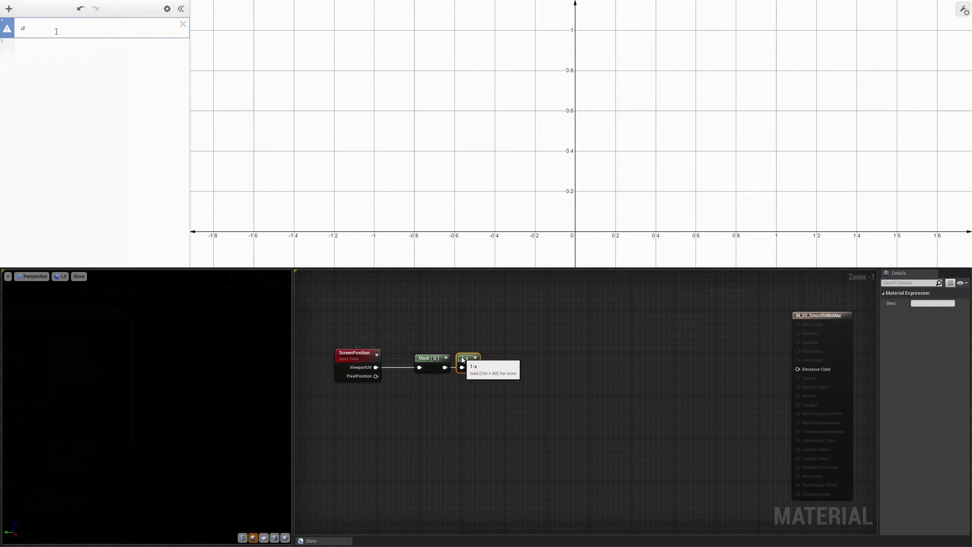
Feed the inverted green screen mask, multiplied by 3 and floored, into an If node compared with 1, and begin graph expression a with max(min(
text(max(min()
mouse_move(497, 359)
mouse_down()
mouse_move(680, 367)
mouse_move(680, 376)
mouse_up()
click(675, 355)
click(682, 337)
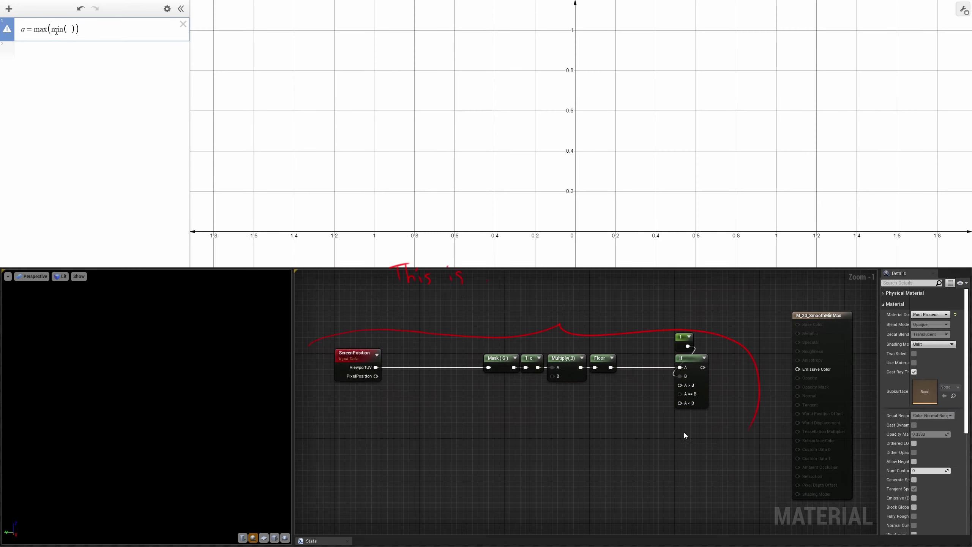
click(681, 440)
click(681, 429)
Extend expression a with x+0.5 and 1, and route a second If node compared with 0 into the first If's A == B and A < B
text(x+0.5,1)
drag(681, 429, 682, 435)
drag(703, 457, 680, 394)
double_click(703, 415)
double_click(660, 394)
double_click(660, 415)
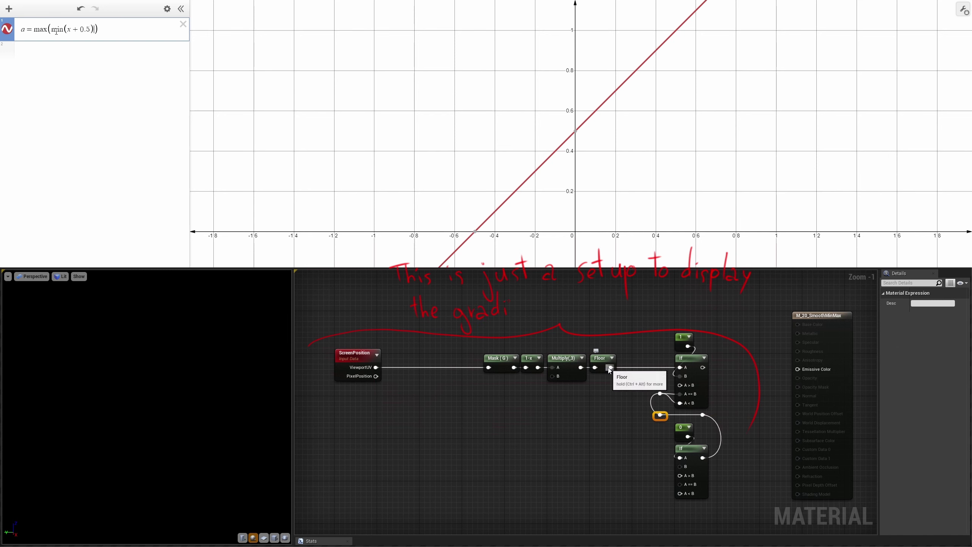
Wire Floor and inverted mask b into the second If, red mask a into the first If's A > B, and complete expression a with 0
drag(612, 367, 680, 458)
click(441, 411)
text(,0)
mouse_move(376, 367)
mouse_down()
mouse_move(408, 423)
mouse_move(680, 385)
mouse_up()
right_click(680, 385)
click(716, 429)
key(Return)
mouse_move(429, 410)
mouse_down()
mouse_move(403, 479)
mouse_move(680, 494)
mouse_up()
Graph b = max(min(-x+0.5, 1), 0) and route mask b into both A == B and A < B of the second If
text(b = max)
double_click(662, 487)
drag(110, 30, 34, 31)
drag(408, 470, 408, 476)
text(max(min(x + 0.5, 1),0))
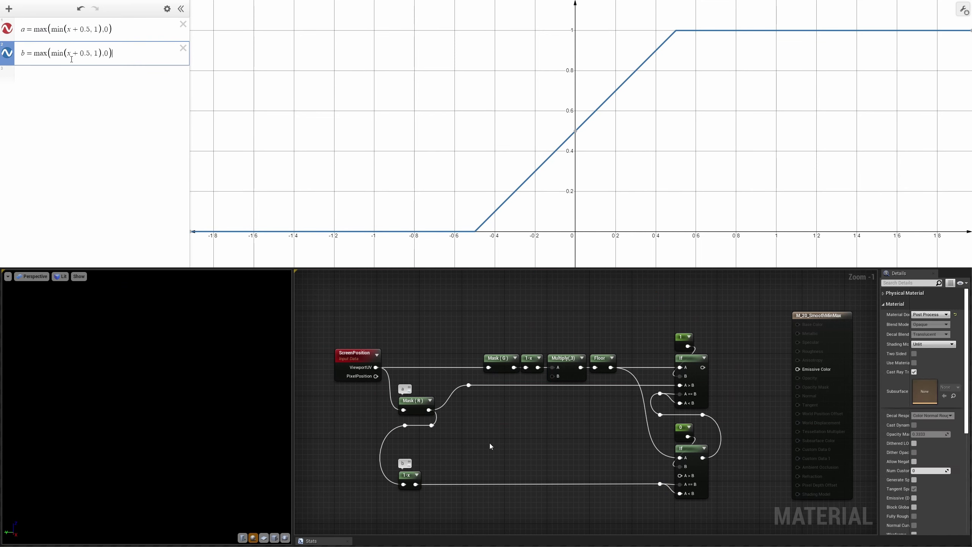
text(-)
Connect a constant 0 commented "placeholder for function preview" to the second If's A > B, and the first If's output to Emissive Color
click(518, 422)
text(placeholder for function preview)
drag(517, 442, 680, 475)
drag(703, 367, 797, 369)
Frame the If nodes with the comment "Display 'a' on top, 'b' on bottom, SmoothMin in the middle" and make graph line a dashed
click(7, 28)
text(cDisplay 'a' on top, 'b')
click(78, 41)
mouse_move(724, 510)
mouse_down()
mouse_move(650, 314)
mouse_move(650, 281)
mouse_up()
text(on bottom, SmoothMin in the middle)
Make graph line b dashed with opacity 1 and thickness 2, and colour the comment frame black
click(7, 53)
click(35, 63)
text(1)
click(36, 76)
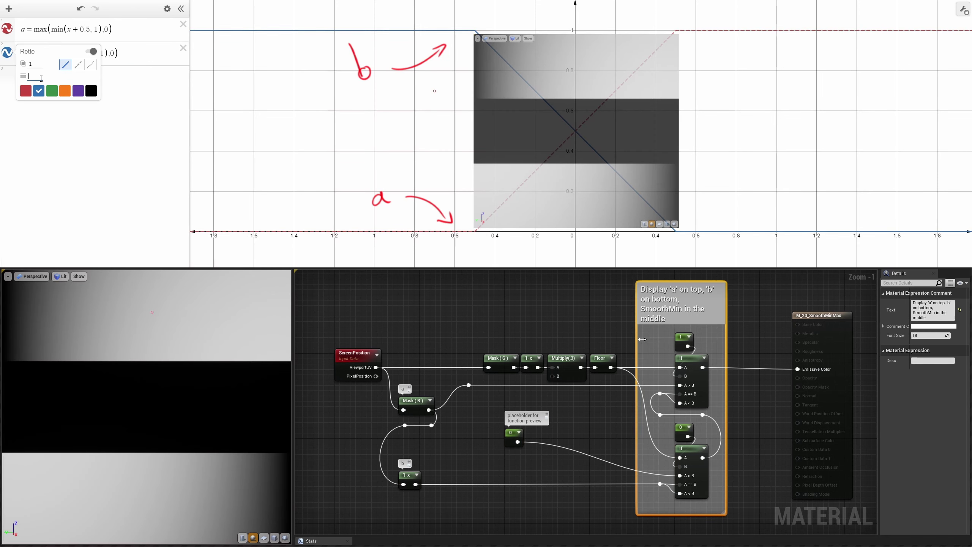
text(2)
click(933, 326)
click(79, 64)
Spread the material graph by moving the mask nodes away from the commented If group, leaving space between them
click(291, 149)
drag(567, 517, 333, 341)
drag(414, 401, 397, 400)
mouse_move(760, 517)
mouse_down()
mouse_move(710, 441)
mouse_move(650, 288)
mouse_up()
drag(682, 303, 719, 302)
click(629, 418)
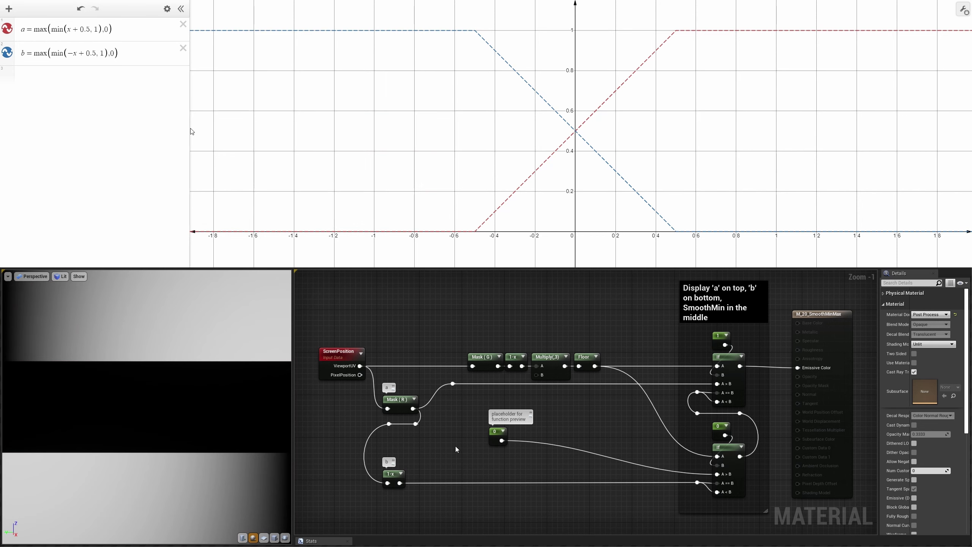
Graph a-b and add a Subtract node taking mask a as A and mask b as B
click(58, 79)
click(456, 446)
drag(412, 408, 460, 459)
text(a-b)
drag(460, 468, 400, 483)
Turn the expression into |a-b| and replace the placeholder constant with the Subtract result passed through an Abs node
key(Home)
drag(502, 441, 461, 429)
click(496, 432)
key(Delete)
text(|)
drag(479, 430, 509, 431)
text(abs)
key(Return)
click(252, 139)
click(578, 426)
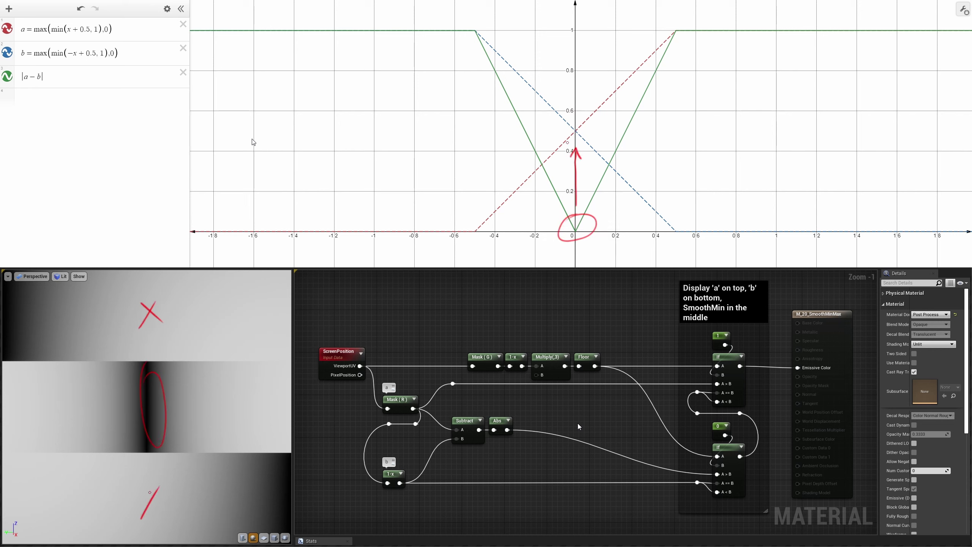
Define k = 0.1 in the graph and add a scalar parameter named k to the material
click(78, 106)
key(s)
click(366, 501)
text(k=0.k)
key(Return)
drag(377, 506, 391, 502)
text(1)
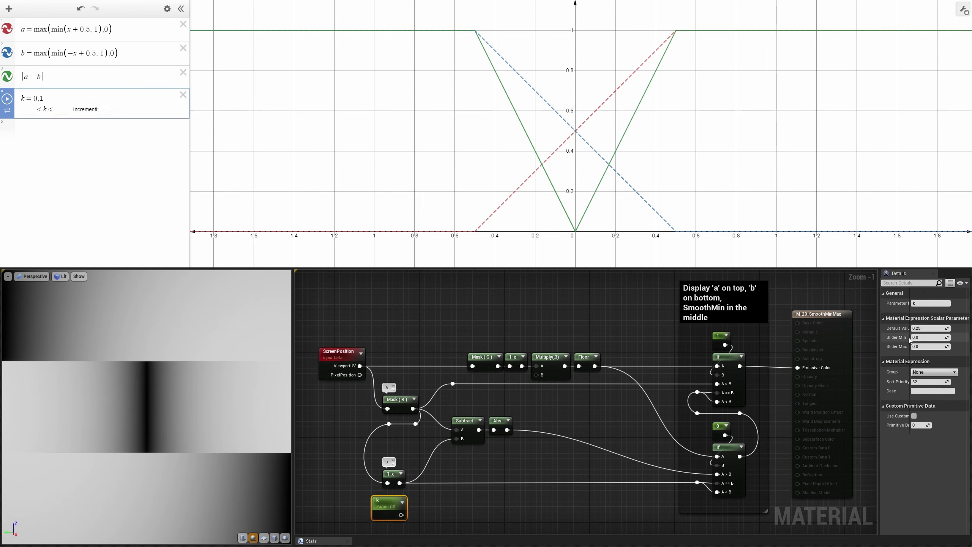
Limit the graph's k slider to between 0.01 and 1, and set the k parameter's default value to 0.2
click(26, 111)
text(0)
click(62, 111)
click(926, 329)
text(0.12)
click(26, 111)
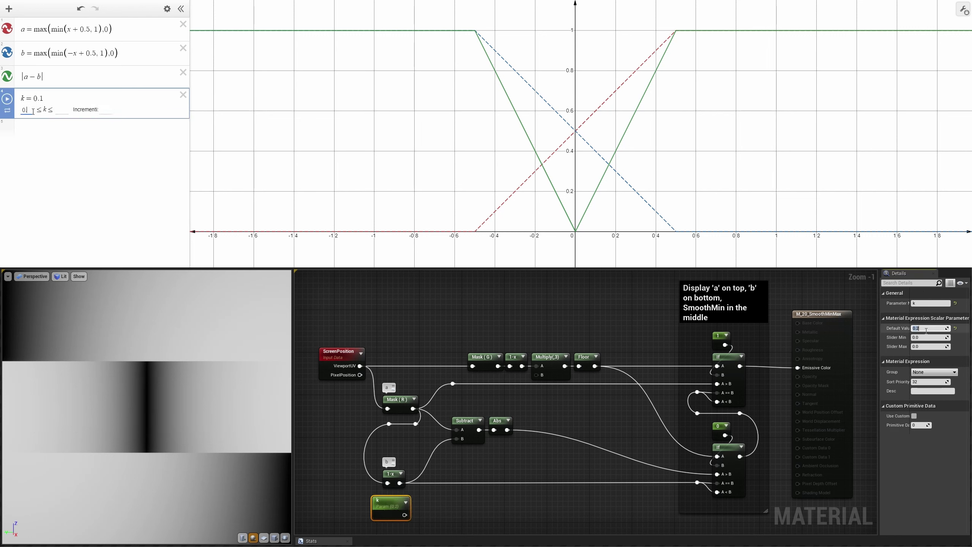
text(.01)
Set the k parameter's slider range to 0.0001 to 1, and place the graph's k definition above the |a-b| expression
click(927, 346)
text(1)
click(927, 338)
text(0.0000)
drag(11, 115, 11, 86)
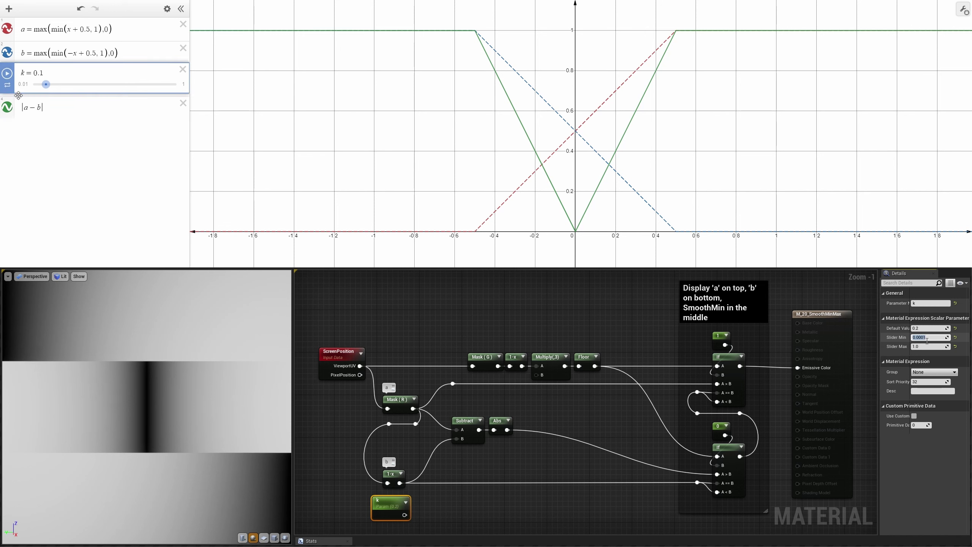
click(512, 455)
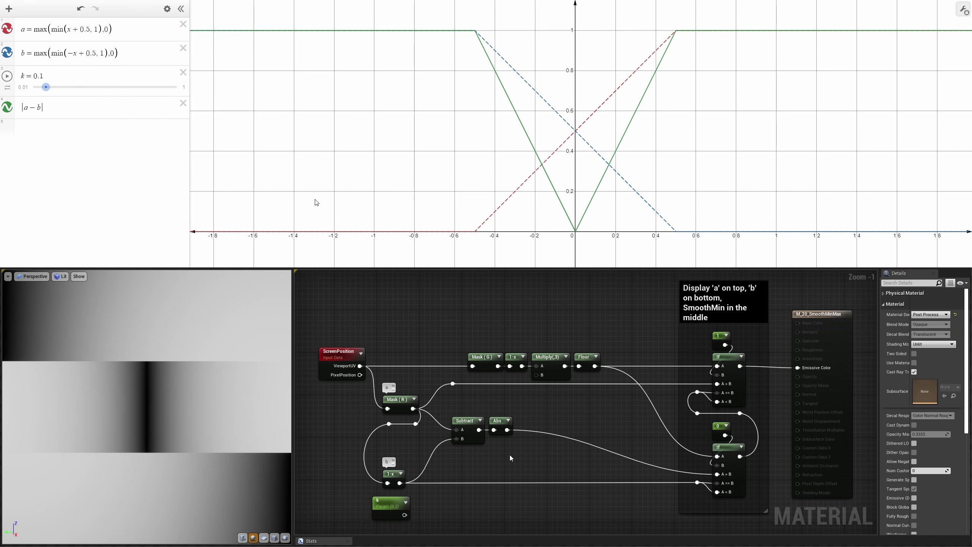
Subtract the absolute difference from k, with a Subtract node in the material and k-|a-b| in the graph
right_click(510, 455)
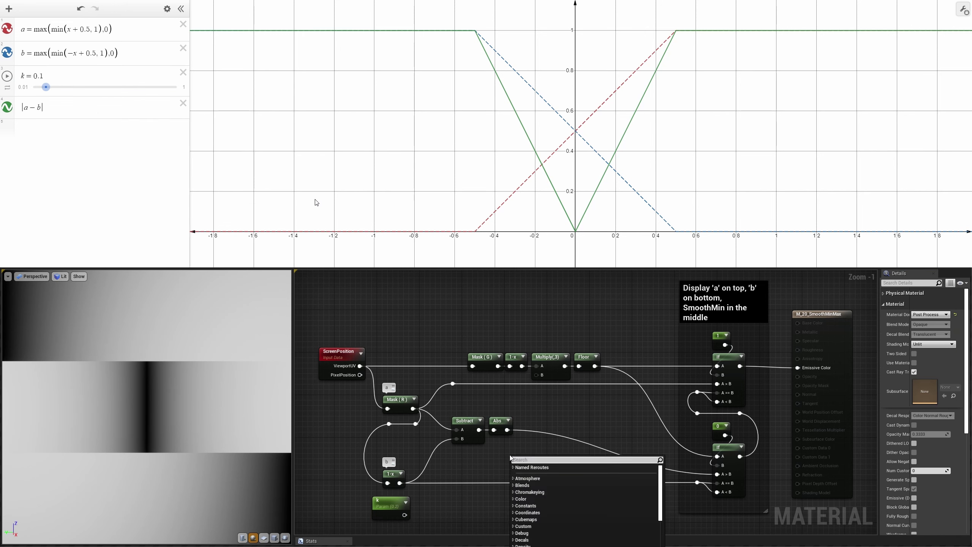
text(-)
key(Return)
click(21, 107)
drag(405, 515, 558, 418)
text(k-)
drag(391, 504, 492, 398)
mouse_move(507, 429)
mouse_down()
mouse_move(547, 439)
mouse_move(534, 406)
mouse_move(578, 413)
mouse_move(569, 406)
mouse_move(717, 474)
mouse_up()
Limit the result to at least 0 using a Max node with constant 0 in the material and max(k-|a-b|, 0) in the graph
key(Left)
key(Left)
text(max(max)
key(Return)
text(,0))
click(926, 314)
text(0)
key(Return)
click(620, 448)
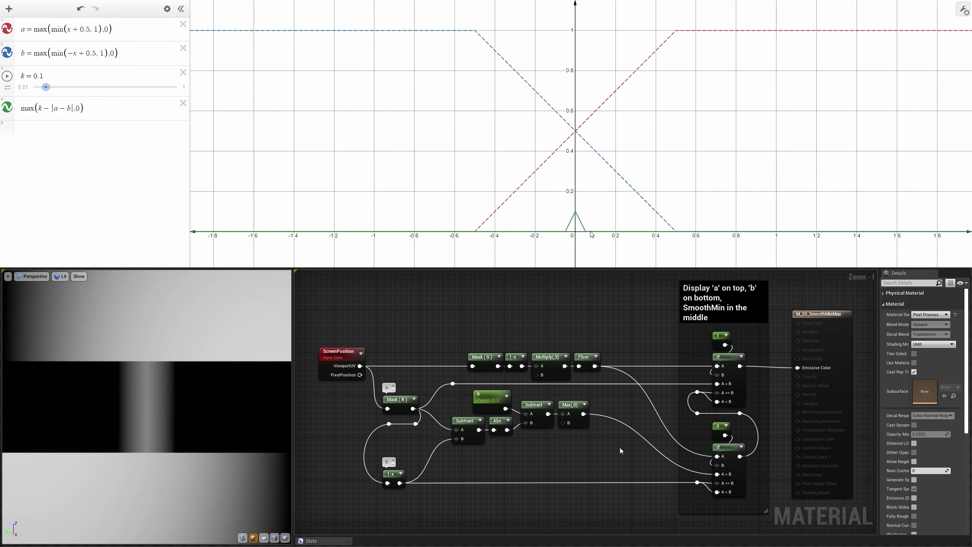
Try the graph with k at 0.2, and restore k to 0.1
click(60, 88)
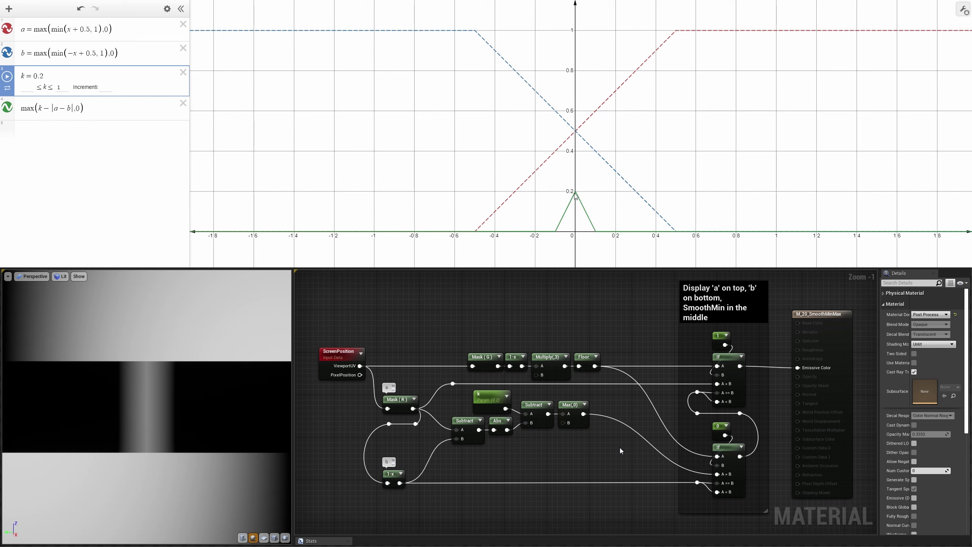
click(54, 77)
key(BackSpace)
text(1)
click(341, 170)
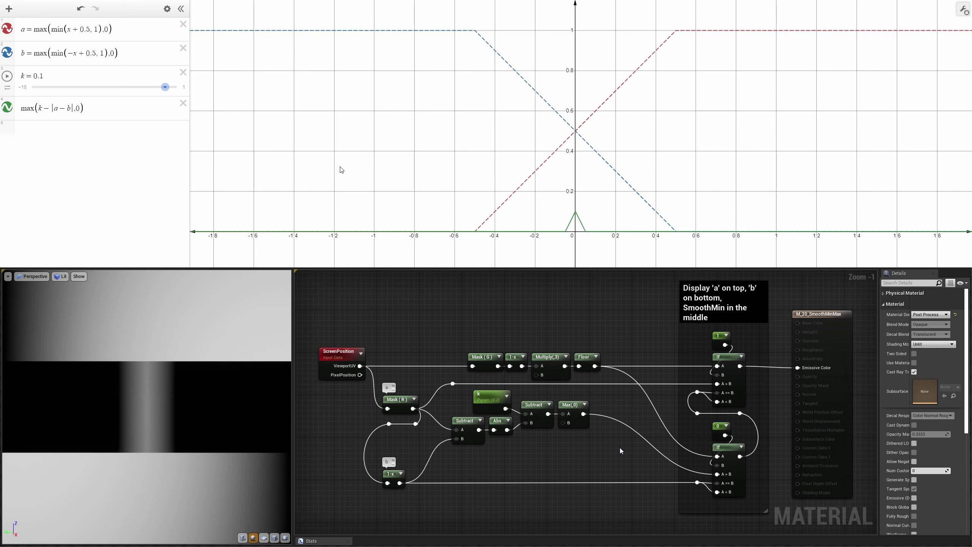
Divide the Max result by k in both material and graph, and tidy the k connection to the preview's Divide node with a reroute
key(d)
click(599, 403)
drag(583, 415, 505, 409)
click(106, 114)
drag(626, 452, 460, 403)
text(/k)
drag(485, 401, 717, 474)
double_click(521, 411)
click(374, 143)
click(597, 453)
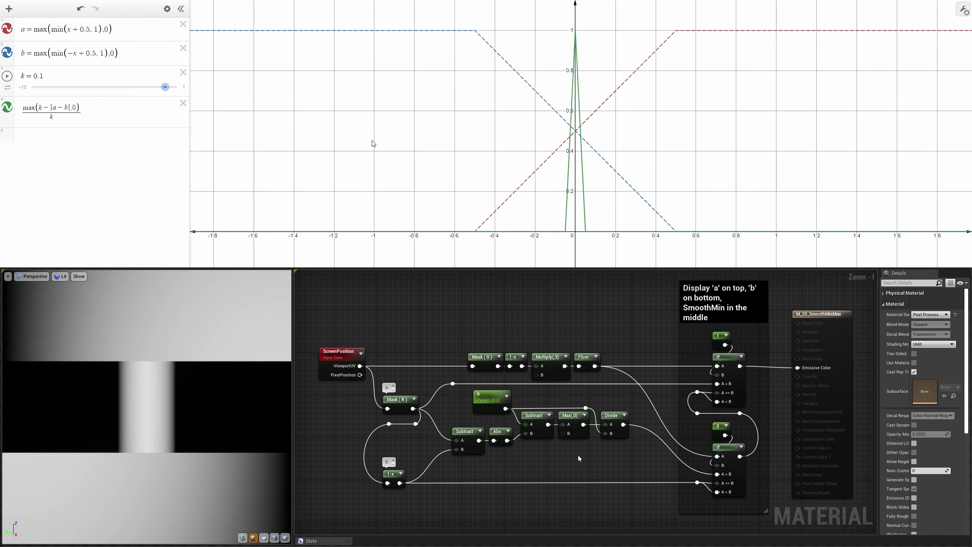
Name the divided graph expression h and label the Divide node with the comment h
click(21, 112)
click(607, 415)
click(607, 404)
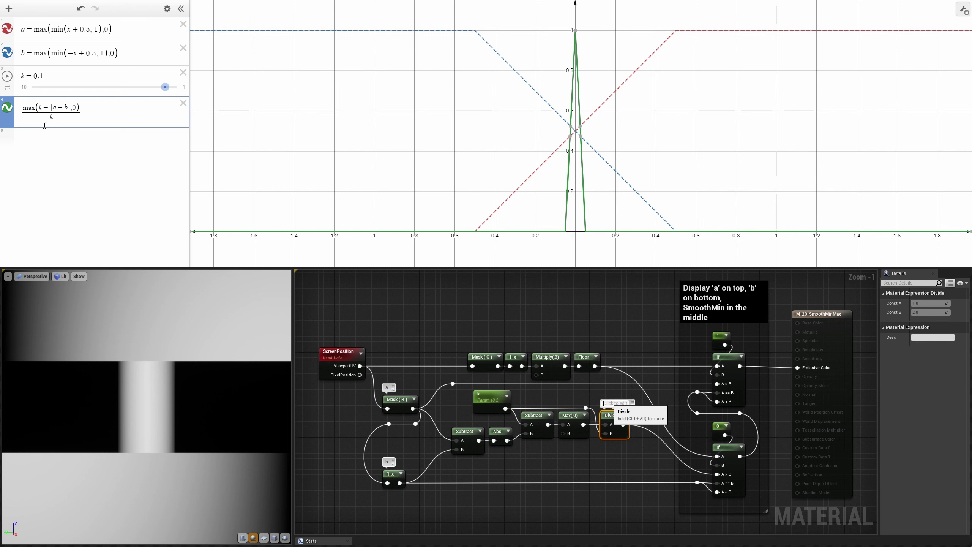
text(h=h)
click(582, 459)
click(337, 157)
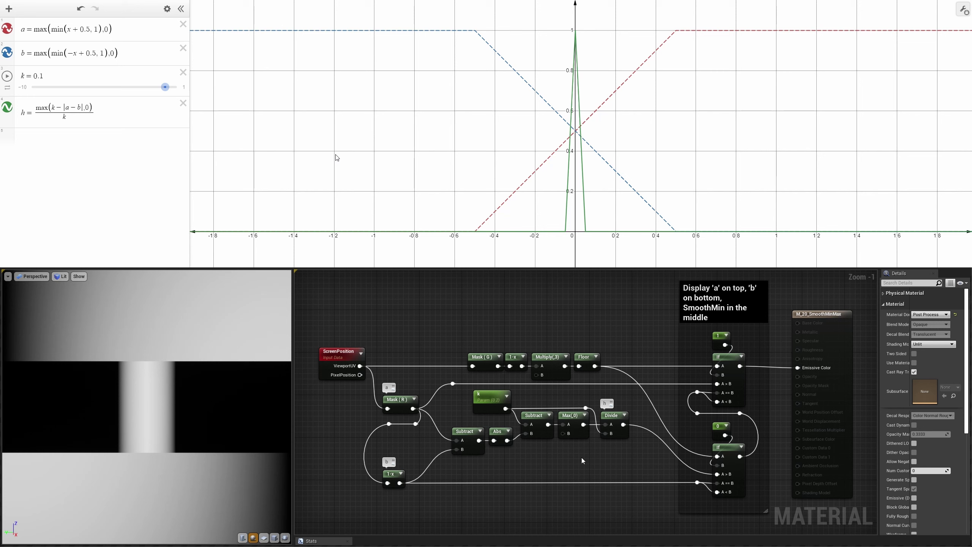
Separate the green mask chain from the a, b and h nodes, shifting the latter away from the If group for more room
drag(463, 344, 616, 371)
drag(624, 471, 348, 377)
ctrl+click(604, 358)
key(Left)
key(Left)
key(Left)
key(Left)
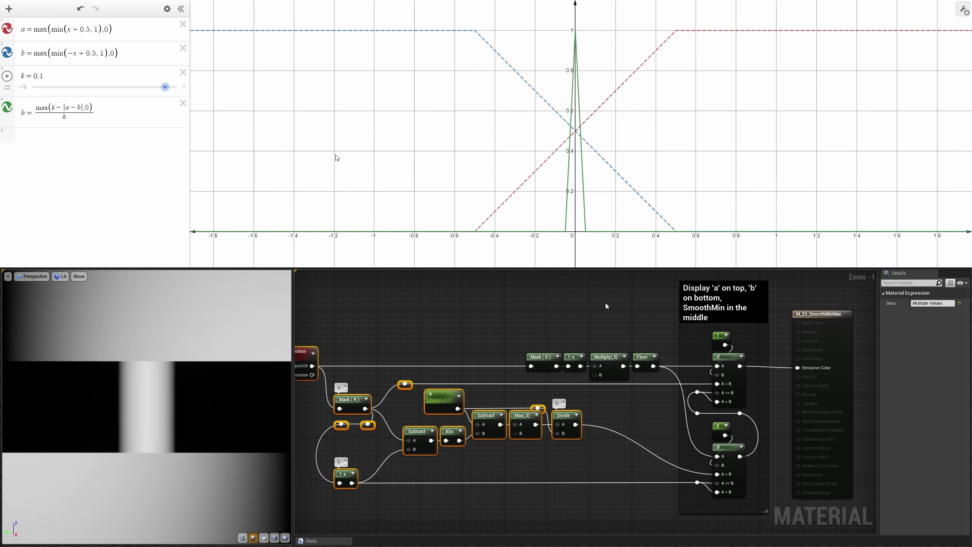
Nudge the selected a, b and h nodes further from the If group to make room for more nodes
key(Left)
key(Left)
key(Left)
key(Left)
key(Left)
key(Left)
key(Left)
key(Left)
key(Left)
key(Left)
key(Left)
key(Left)
Cube h with two chained Multiply nodes feeding the preview If node, and enter h^3 as a new graph expression
click(545, 413)
click(545, 413)
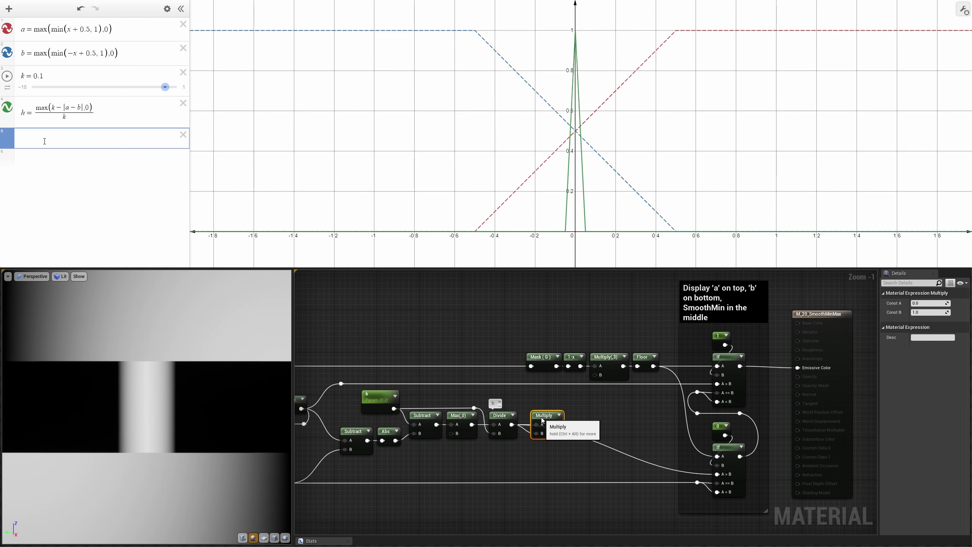
text(h^3)
click(573, 417)
drag(557, 425, 574, 424)
drag(512, 424, 724, 479)
Colour the h^3 curve green and hide the h curve in the graph
click(8, 140)
click(54, 179)
click(7, 107)
click(338, 173)
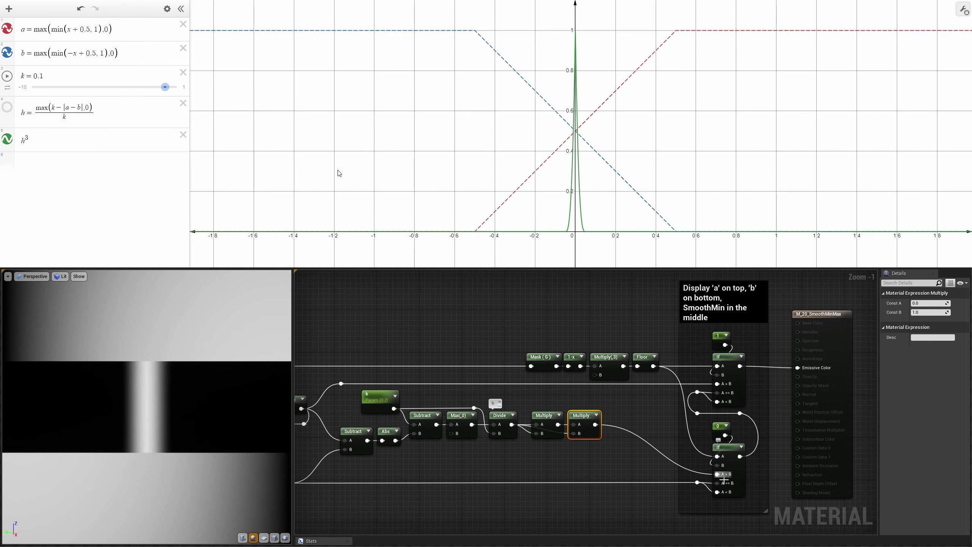
click(572, 458)
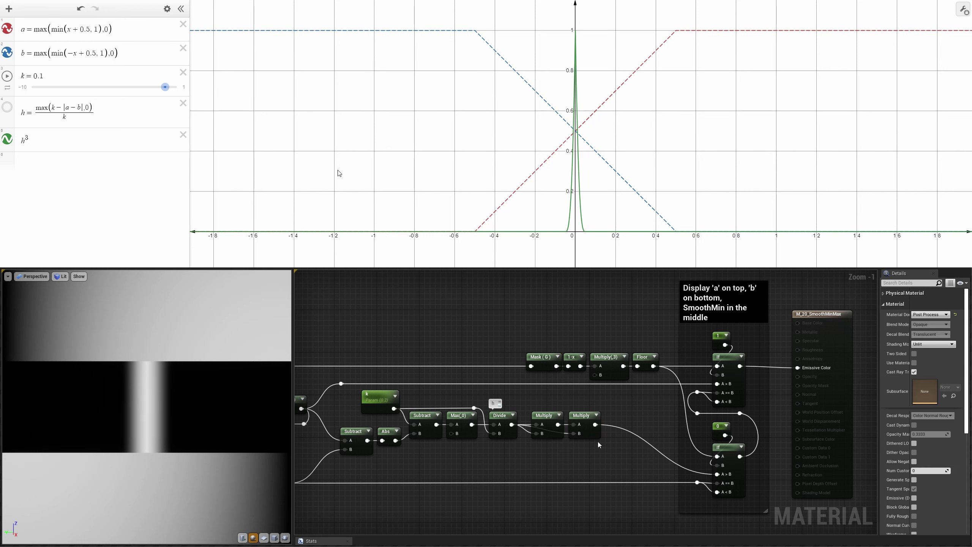
Halve the cubed result with another Multiply node whose Const B is 0.5, and divide h^3 by 2 in the graph
key(m)
click(607, 413)
drag(595, 424, 612, 424)
click(56, 145)
click(926, 313)
text(/20.5)
key(Return)
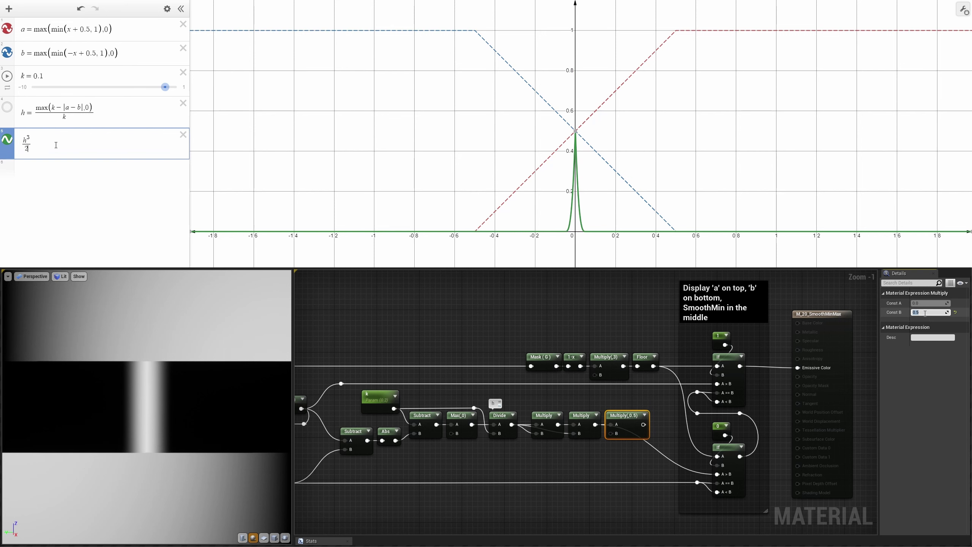
Name the halved graph expression m and label the 0.5 Multiply node with the comment m
key(Return)
key(Home)
text(m=)
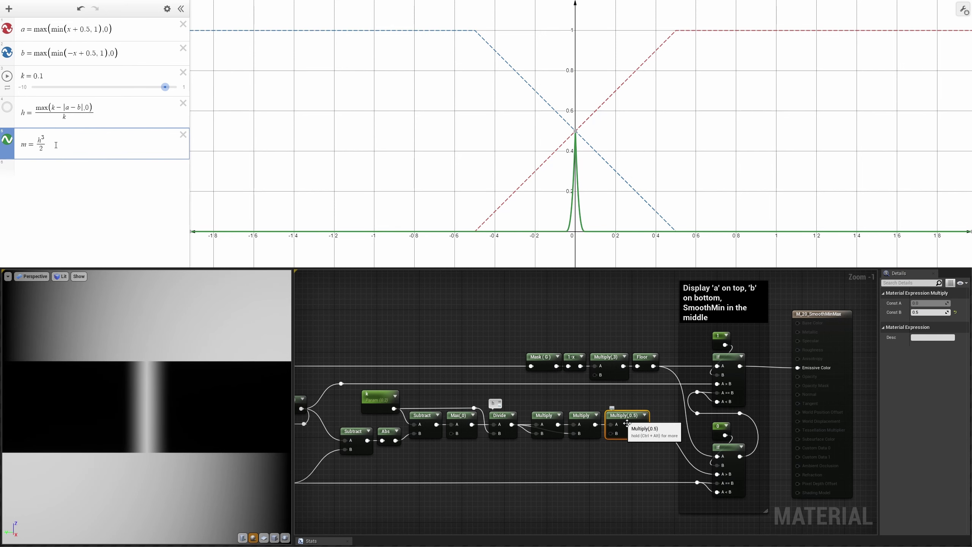
click(356, 159)
click(612, 407)
click(622, 404)
text(m)
click(586, 467)
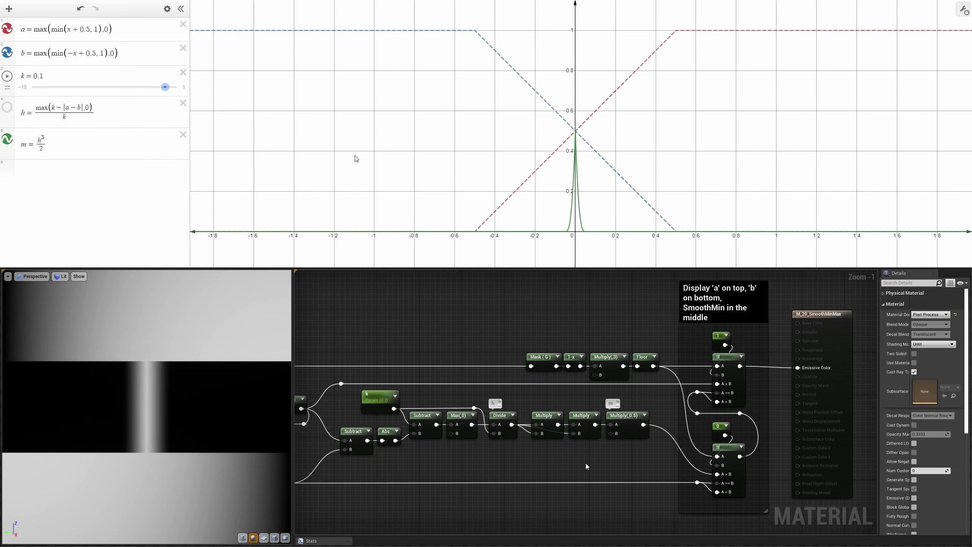
Feed the a minus b difference into a Sign node, followed by a duplicated Max(0) node, and start a piecewise graph expression
right_click(384, 463)
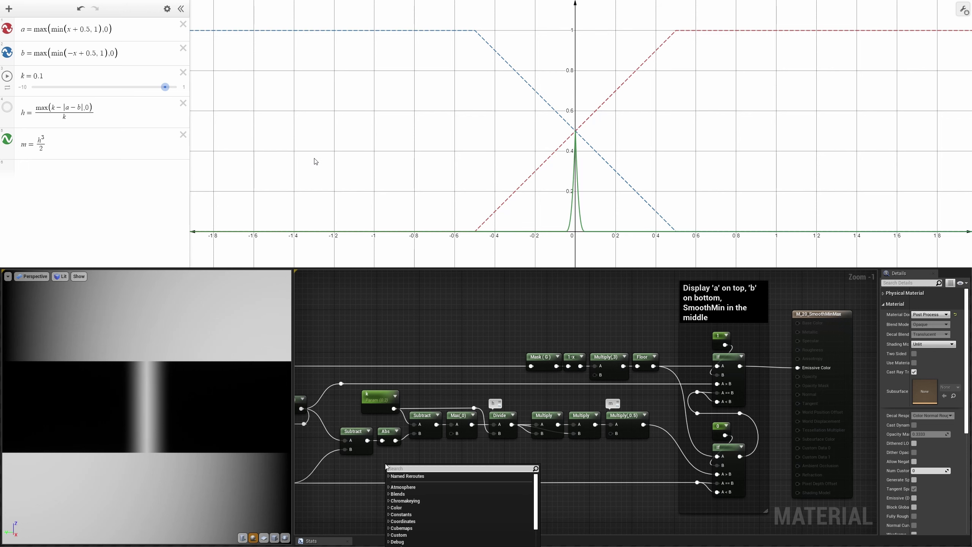
text(sign)
key(Return)
click(101, 171)
drag(367, 440, 389, 473)
drag(394, 464, 414, 467)
click(461, 430)
text({)
key(ctrl+w)
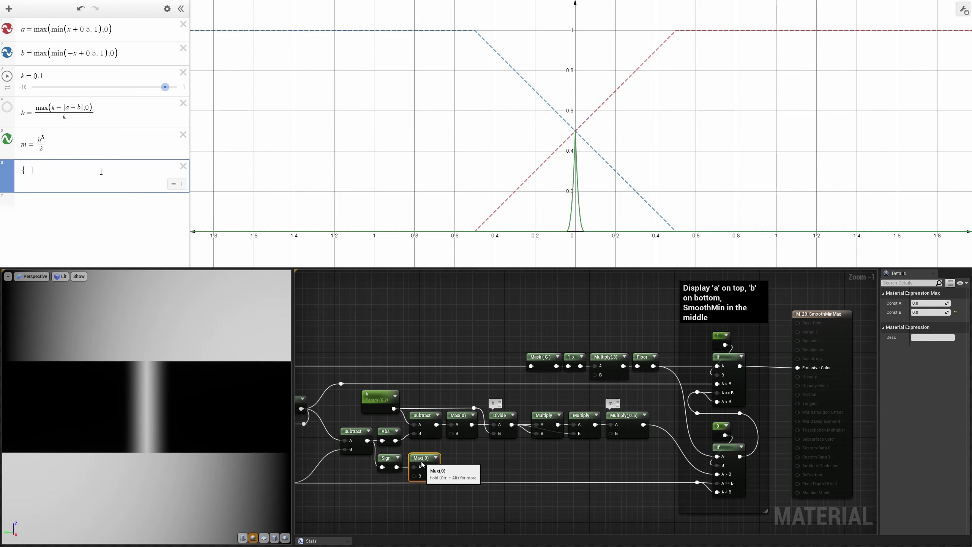
Add a Lerp node with room around it, and enter the piecewise conditions a ≤ b: m and a > b in the graph
text(a<=bl)
click(633, 455)
text(:m,<)
scroll(620, 456, down, 3)
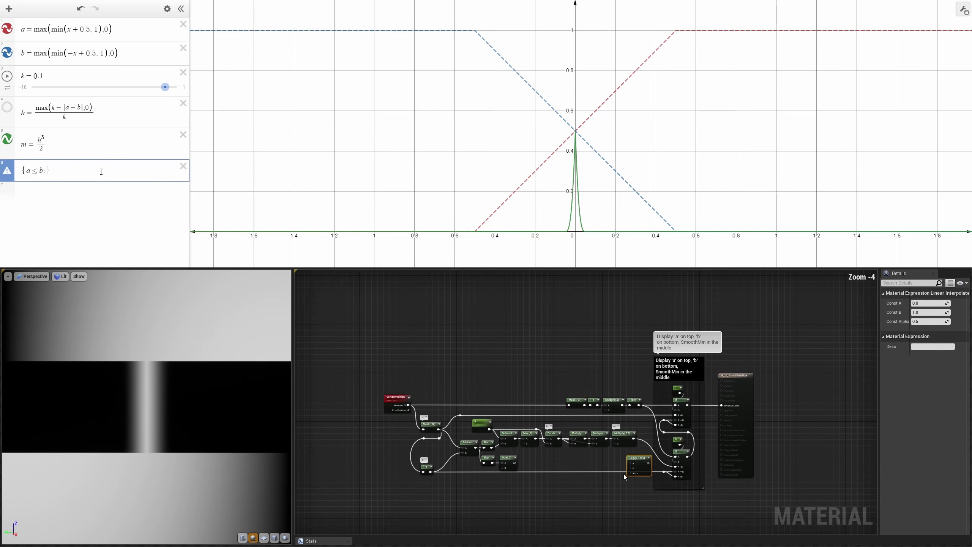
drag(657, 485, 377, 385)
drag(559, 387, 645, 414)
drag(593, 344, 524, 345)
key(BackSpace)
text(a>b:)
scroll(525, 346, up, 2)
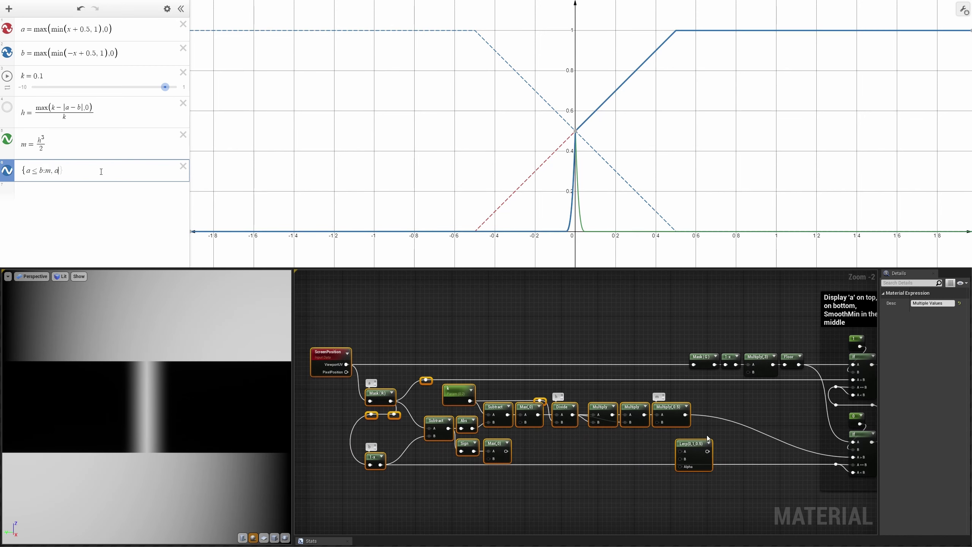
Wire m, its 1-x inverse and the Max result into the Lerp's A, B and Alpha, and complete the piecewise expression with 1-m
click(731, 458)
drag(694, 457, 717, 444)
drag(505, 451, 733, 446)
text(1-m})
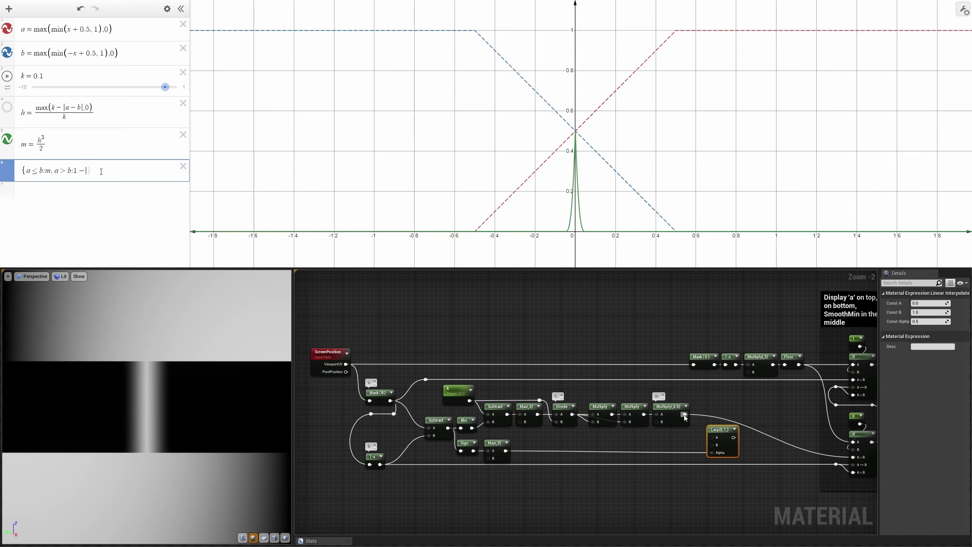
key(o)
click(662, 433)
drag(685, 414, 681, 435)
drag(685, 415, 675, 442)
drag(686, 442, 712, 445)
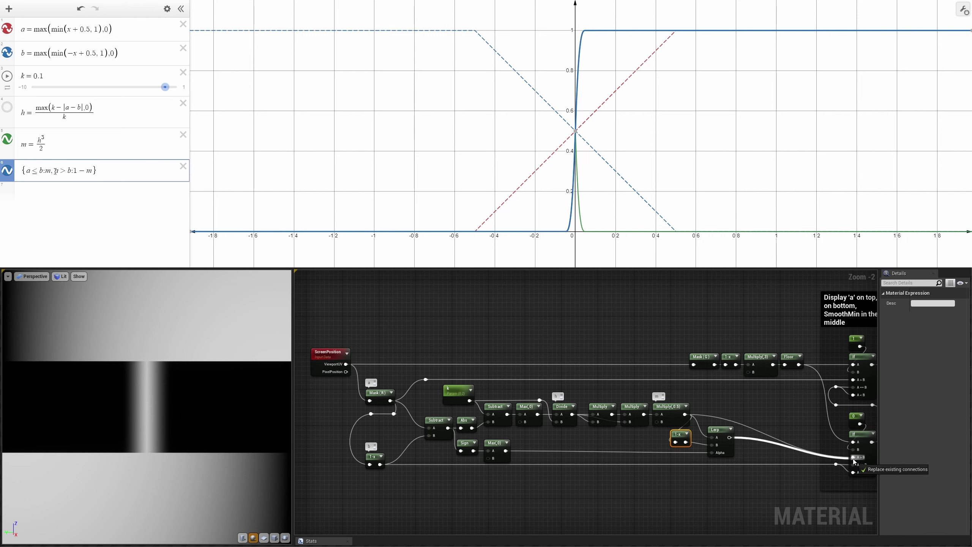
Colour the piecewise curve orange and hide the m curve in the graph
click(7, 171)
click(700, 482)
click(65, 210)
click(7, 139)
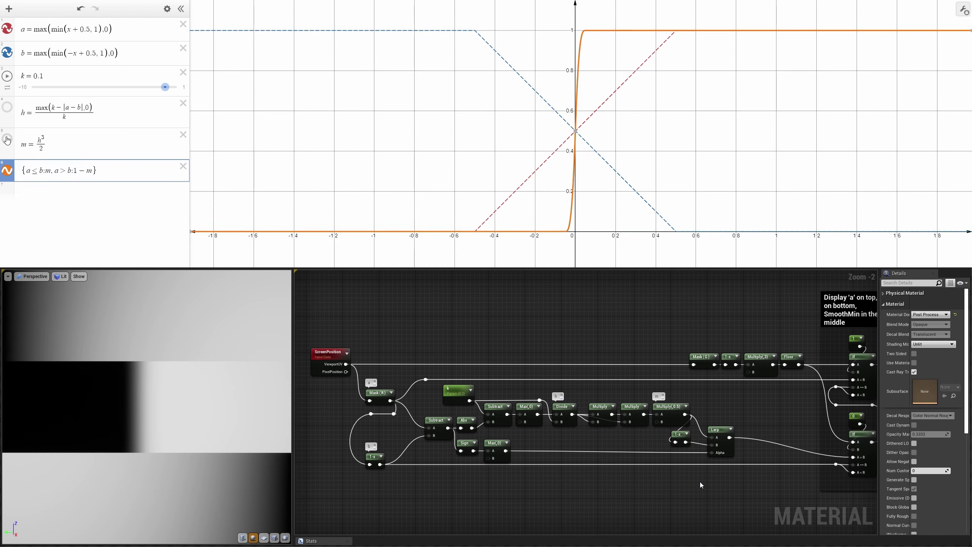
Label the Lerp node with the comment Blending Gradient
click(463, 169)
click(712, 423)
click(718, 420)
text(Blending Gradient)
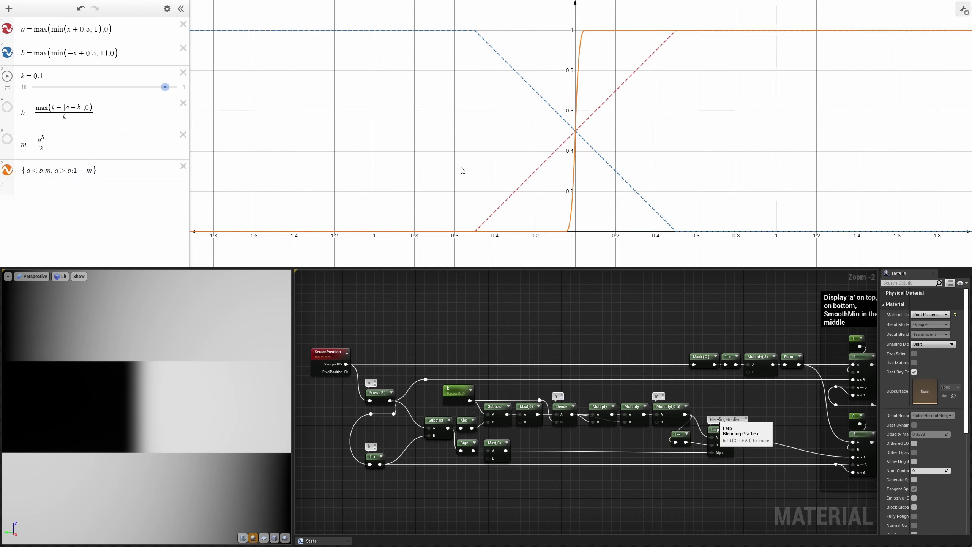
click(685, 483)
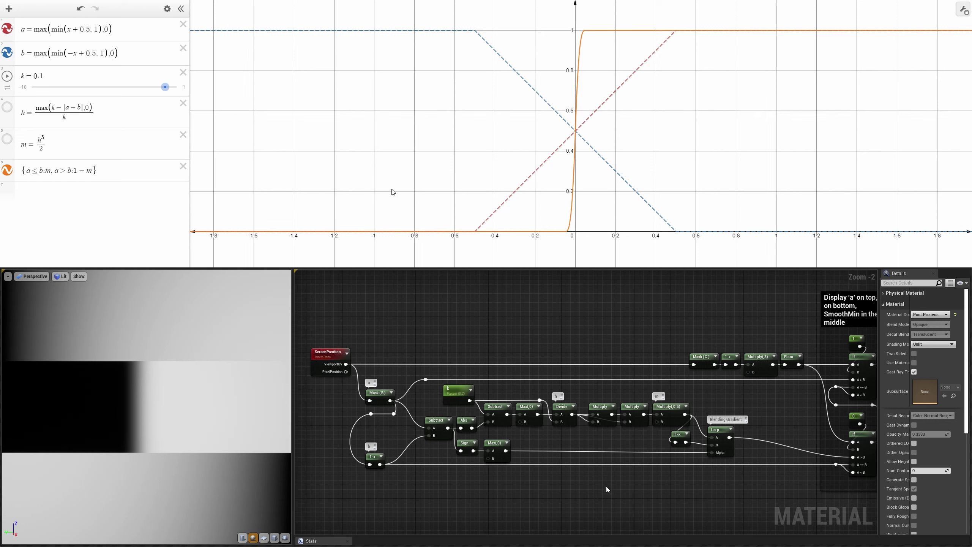
Return the material preview and graph from the blending gradient to m, and gather the gradient nodes below the main chain
drag(685, 415, 853, 457)
drag(680, 434, 712, 497)
ctrl+click(719, 430)
ctrl+click(496, 443)
ctrl+click(467, 443)
click(7, 170)
click(10, 143)
Tidy the blending gradient branch with reroutes on the m and Sign connections, placing Sign and Max beside the Lerp
double_click(672, 495)
drag(683, 499, 693, 504)
drag(557, 526, 471, 495)
drag(496, 503, 666, 512)
click(534, 495)
double_click(582, 509)
drag(582, 509, 466, 518)
click(720, 435)
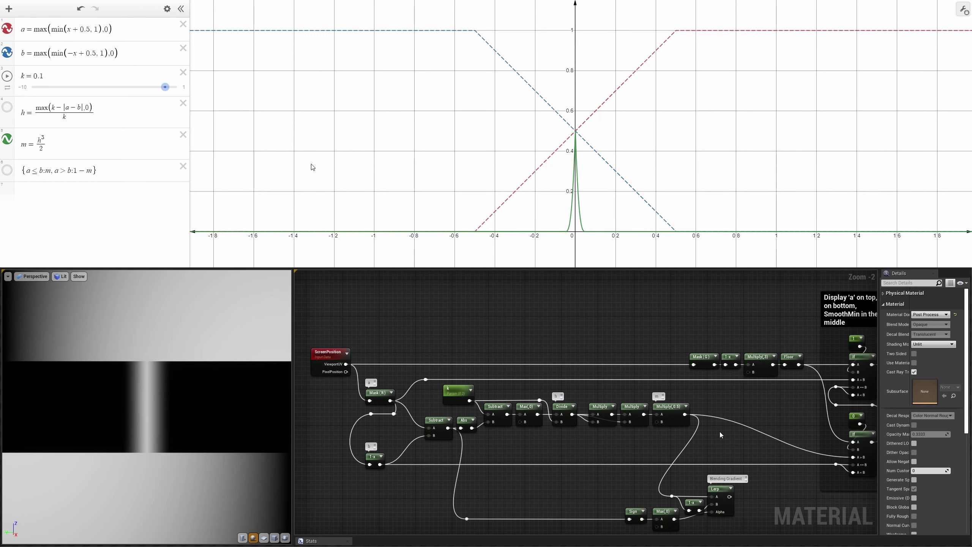
Multiply m by k and divide the product by 3 in the material, and enter mk/3 in the graph
key(m)
click(708, 404)
drag(685, 414, 720, 410)
click(72, 198)
drag(539, 400, 735, 402)
text(mk/3d)
click(731, 393)
click(923, 313)
text(3)
key(Return)
Name the mk/3 graph expression s and label the Divide node with the comment s
key(Home)
text(s=)
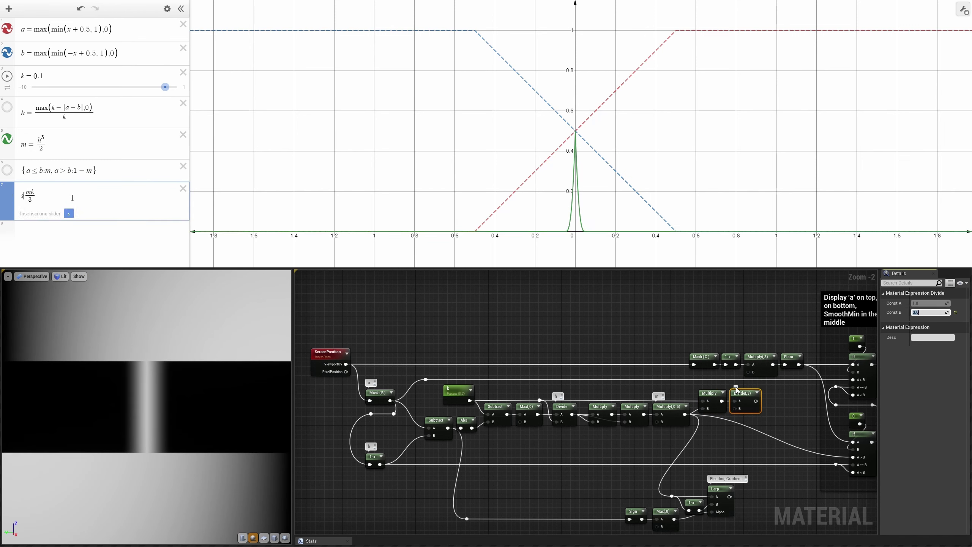
click(736, 386)
text(s)
key(Return)
click(776, 407)
Hide the m curve and connect the s Divide node to the preview If node
click(6, 139)
drag(756, 401, 854, 458)
click(458, 195)
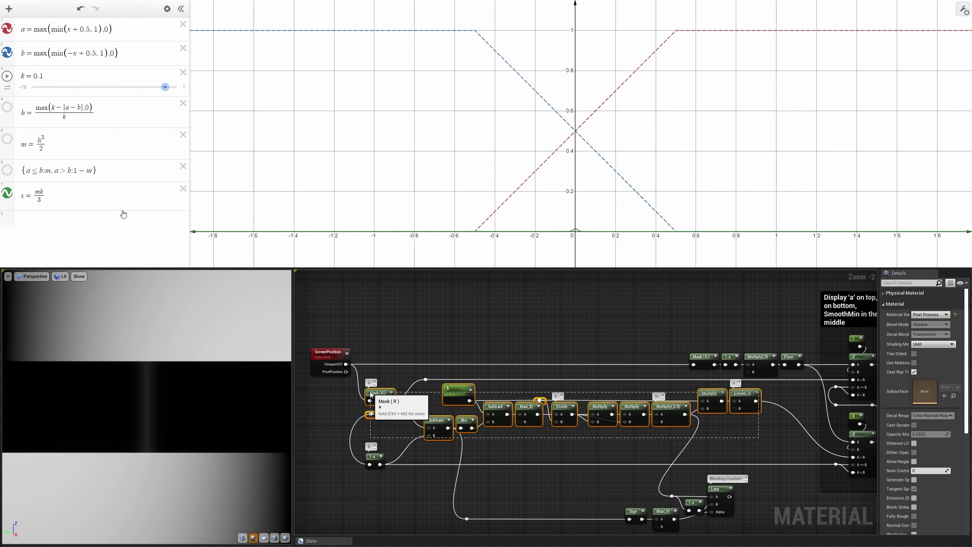
Enter min(a,b)-s in the graph and add a Min node fed by a and b, with reroutes on their lines
click(68, 228)
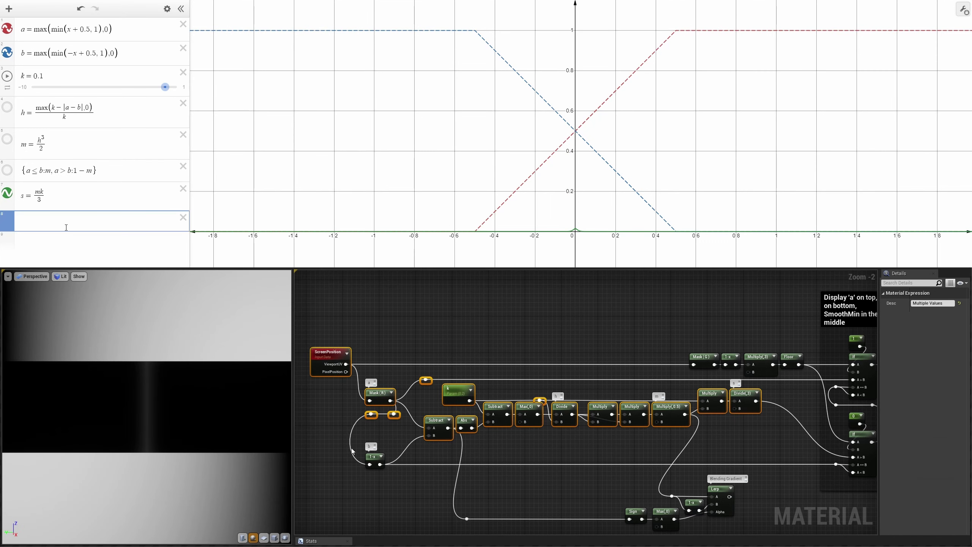
text(min(q)
key(BackSpace)
right_click(708, 435)
text(a,b)
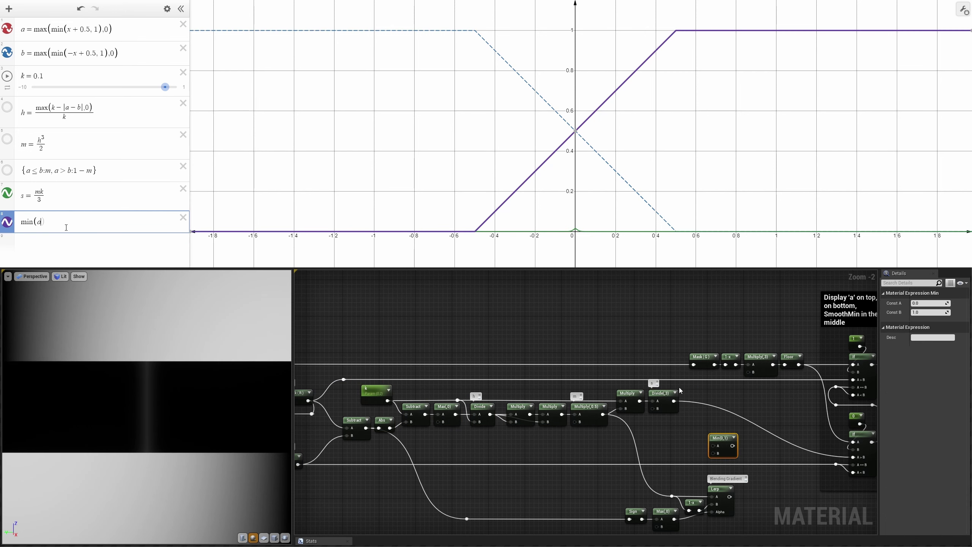
drag(672, 380, 728, 434)
text()-s)
double_click(695, 464)
drag(695, 464, 677, 464)
Subtract s from the Min result with a Subtract node and connect it to the preview If node
drag(733, 442, 758, 399)
text(-)
key(Return)
shift+click(727, 435)
drag(674, 401, 748, 413)
drag(767, 405, 854, 458)
Route the s connection beneath the Min node with a reroute and label the Subtract node with the comment SmoothMin
double_click(701, 406)
drag(701, 406, 722, 423)
click(735, 433)
click(751, 388)
text(SmoothMin)
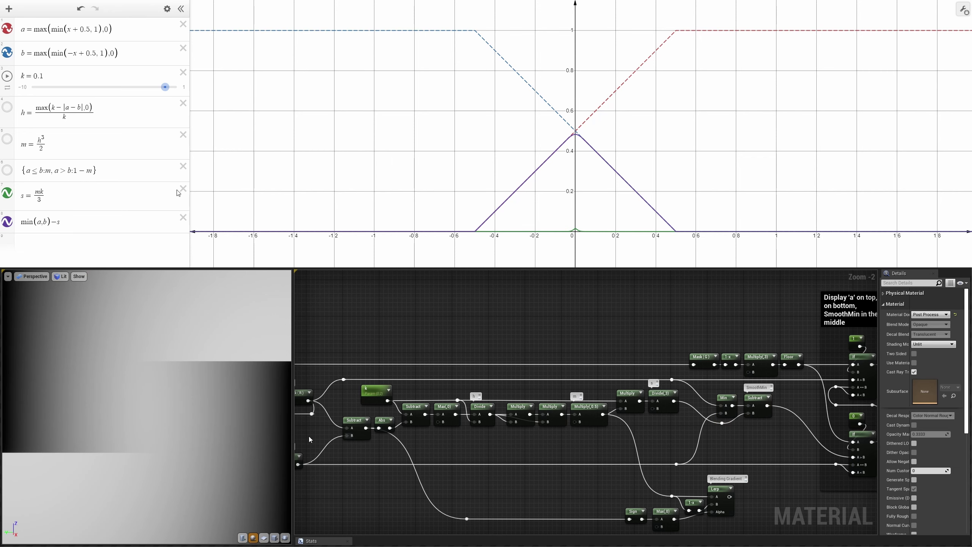
Style the s curve in the graph as a thin dotted line
click(8, 197)
click(90, 205)
click(40, 217)
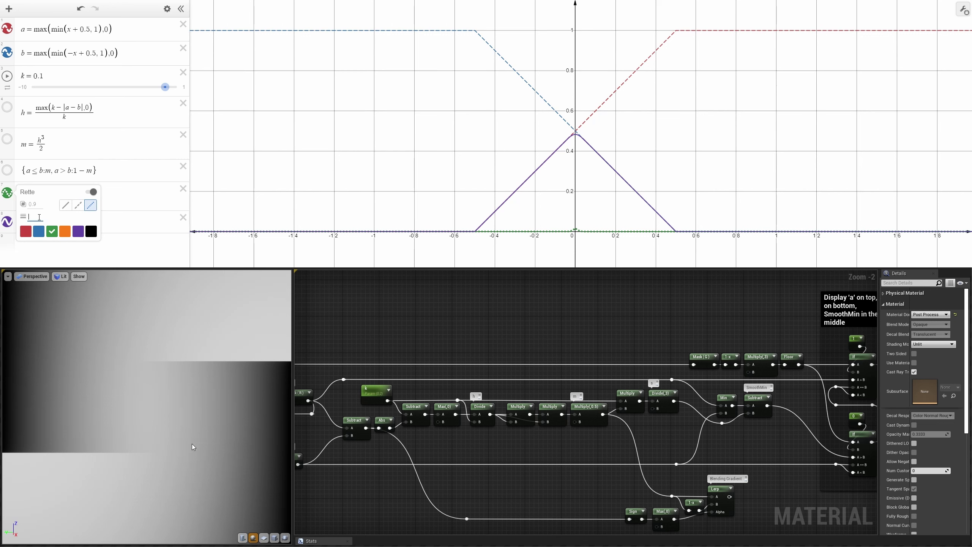
Set the material's k parameter to 0.01 and the lower limit of the graph's k slider to 0.01
click(376, 390)
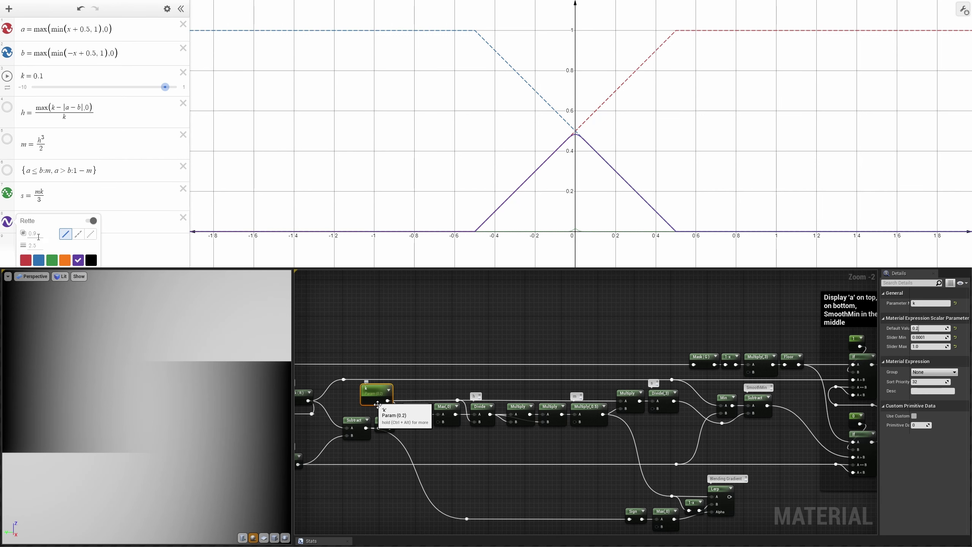
click(921, 328)
click(284, 144)
text(0.01)
click(24, 87)
text(0.0)
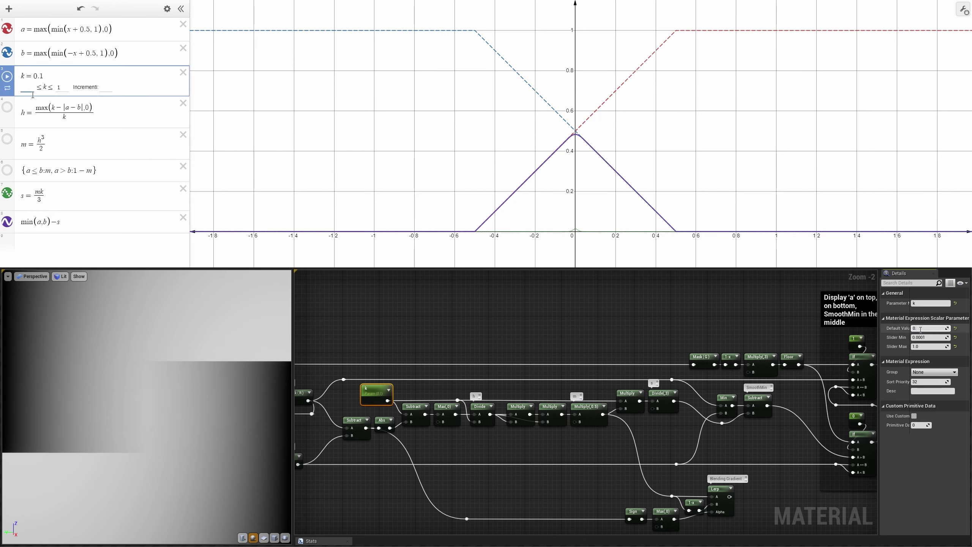
key(Return)
Try k at 1 and 0.3, and set it to 0.5 in both the material and the graph
text(1)
key(Return)
text(0.3)
key(Return)
drag(46, 88, 104, 97)
text(0.5)
key(Return)
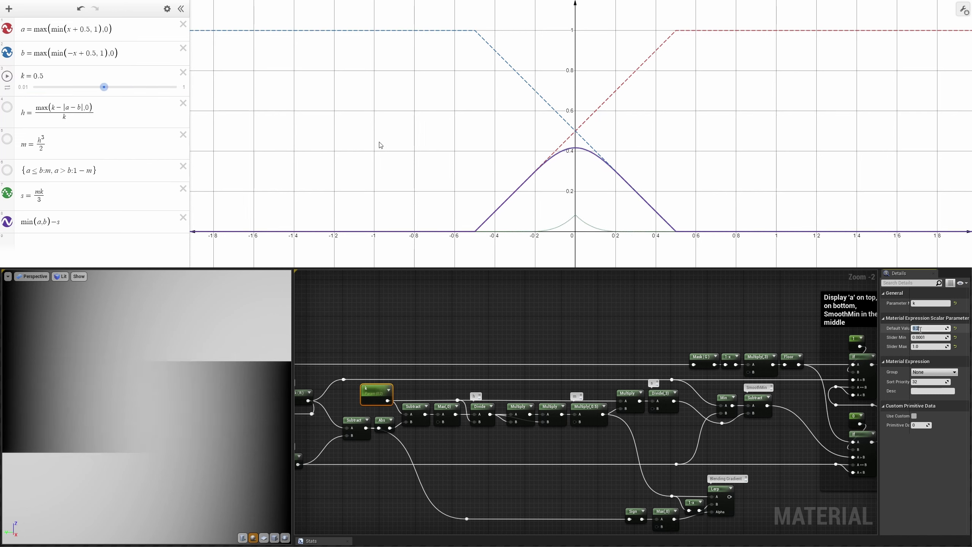
click(566, 336)
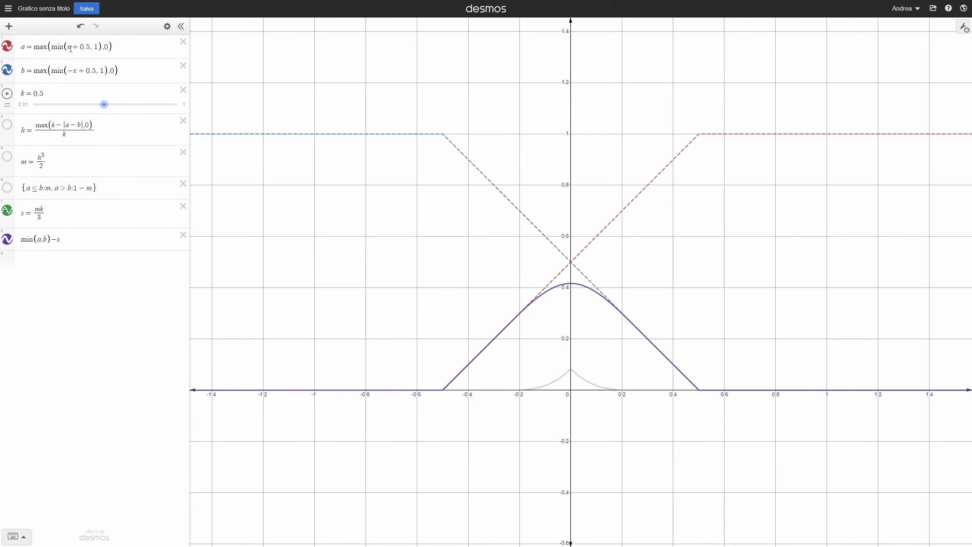
Change graph expression a to max(min(-4x^5+3, 1), 0)
click(69, 49)
text(-4)
key(Right)
text(^5)
key(Right)
key(Right)
key(Right)
key(Right)
key(Right)
key(BackSpace)
key(BackSpace)
key(BackSpace)
text(3)
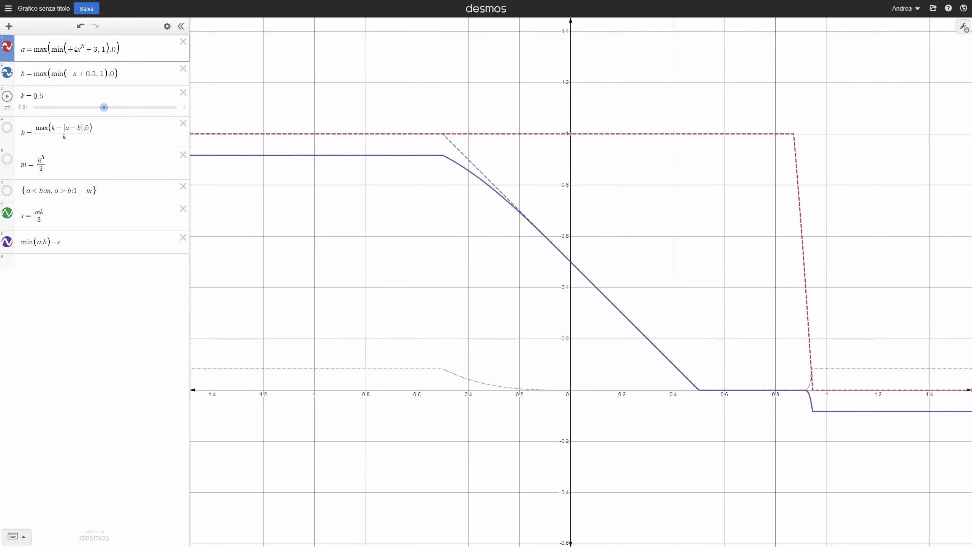
Change expression a to max(min(-4x^5+6x^3-2x+0.5, 1), 0) and expression b to max(min(-0.1x+0.4, 1), 0)
key(BackSpace)
text(6x^3-2x+0.5)
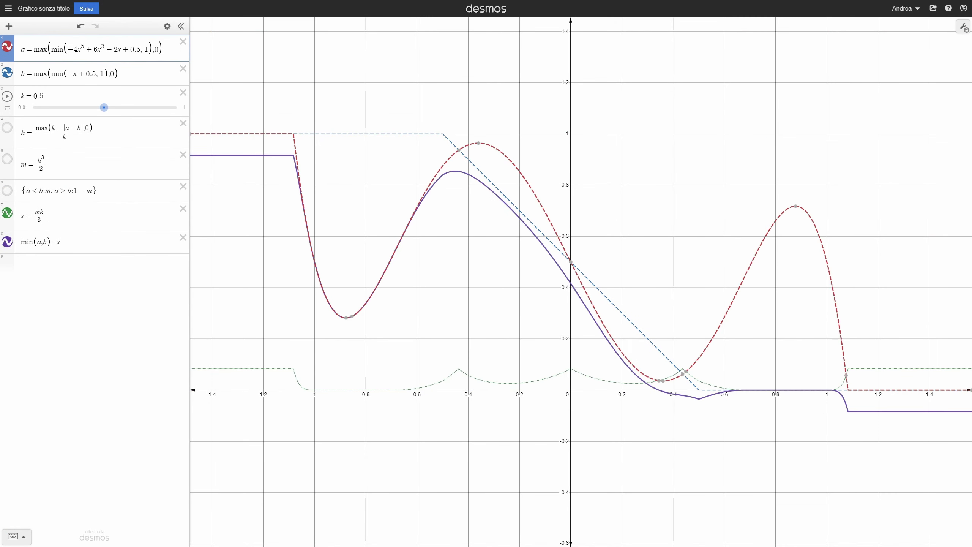
click(76, 77)
text(0.1)
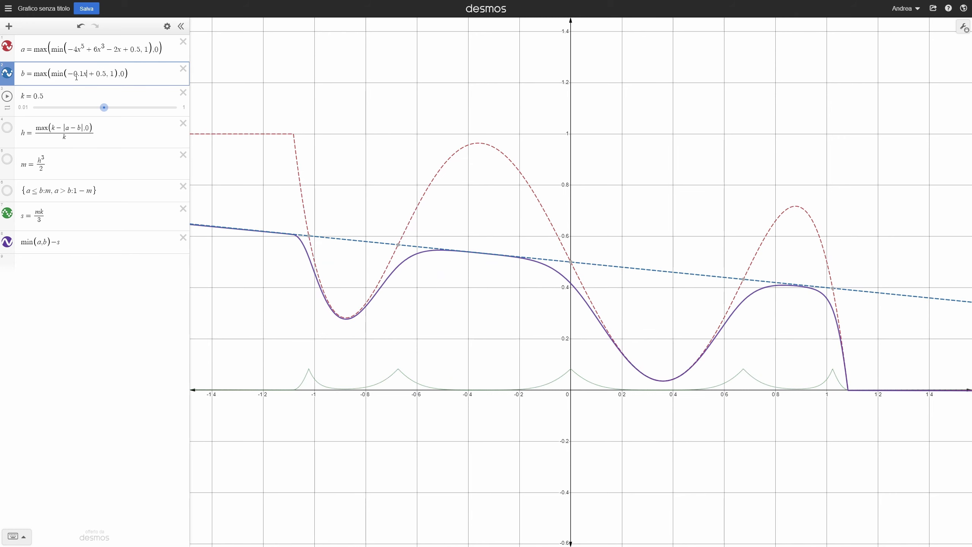
click(352, 193)
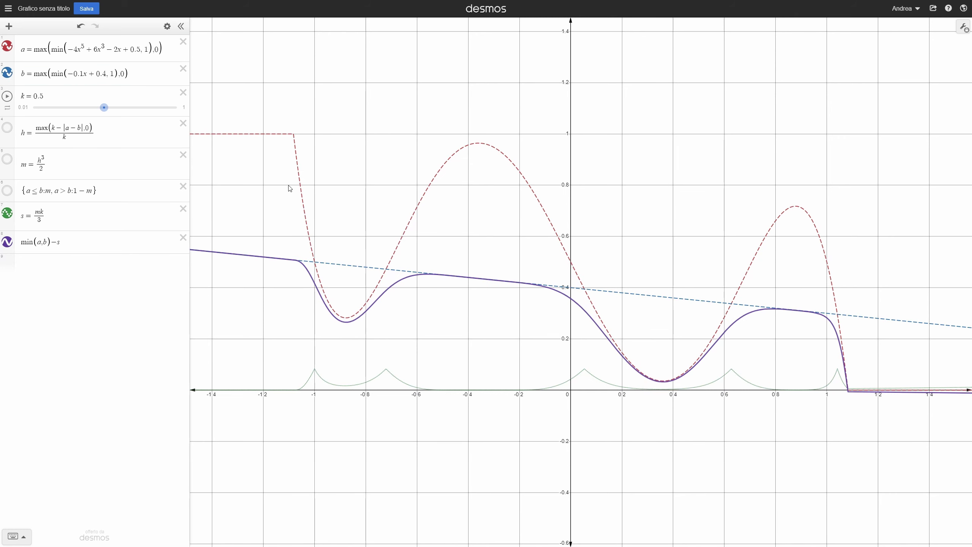
Lower k to 0.197 and show the h curve in place of the s and min(a,b)-s curves
drag(104, 107, 60, 115)
click(7, 242)
click(7, 213)
click(7, 129)
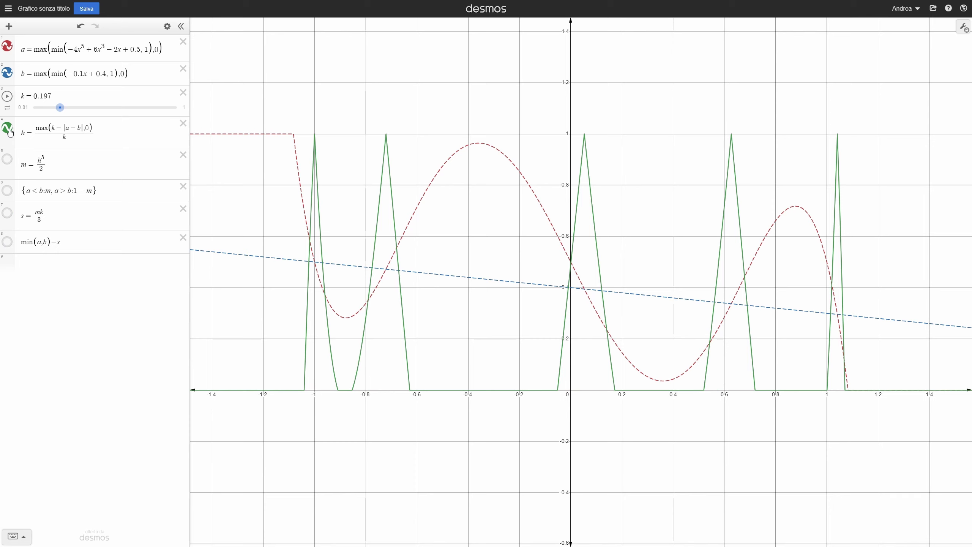
Hide the h curve and display the m curve and the piecewise curve built from m and 1-m
click(7, 129)
click(7, 159)
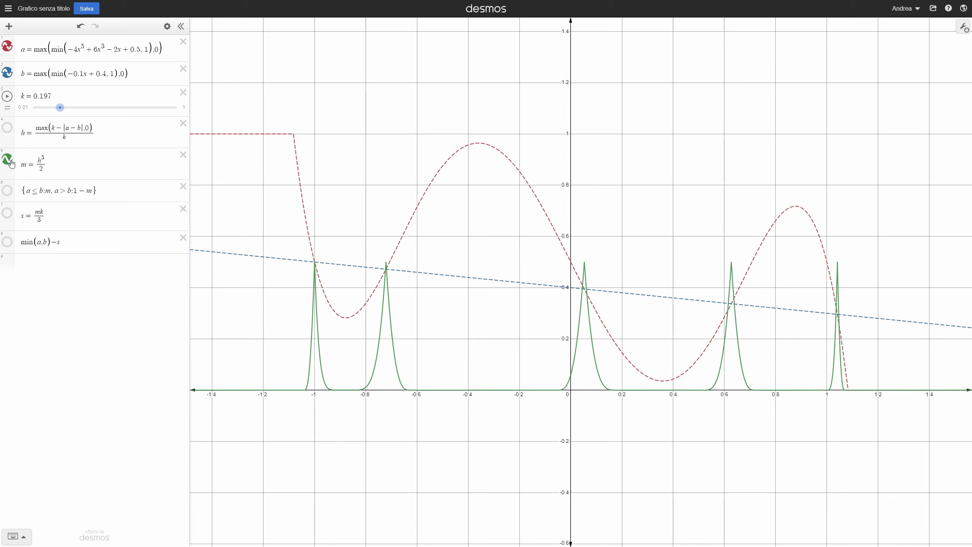
click(7, 190)
click(10, 164)
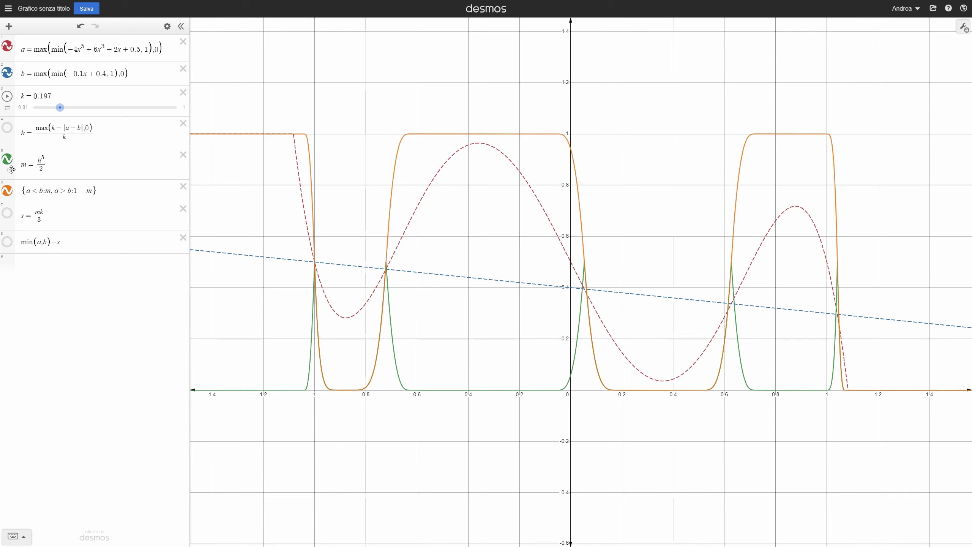
Hide the piecewise curve, show the s and min(a,b)-s curves again, and set k to 0.31
click(7, 191)
click(7, 213)
click(7, 242)
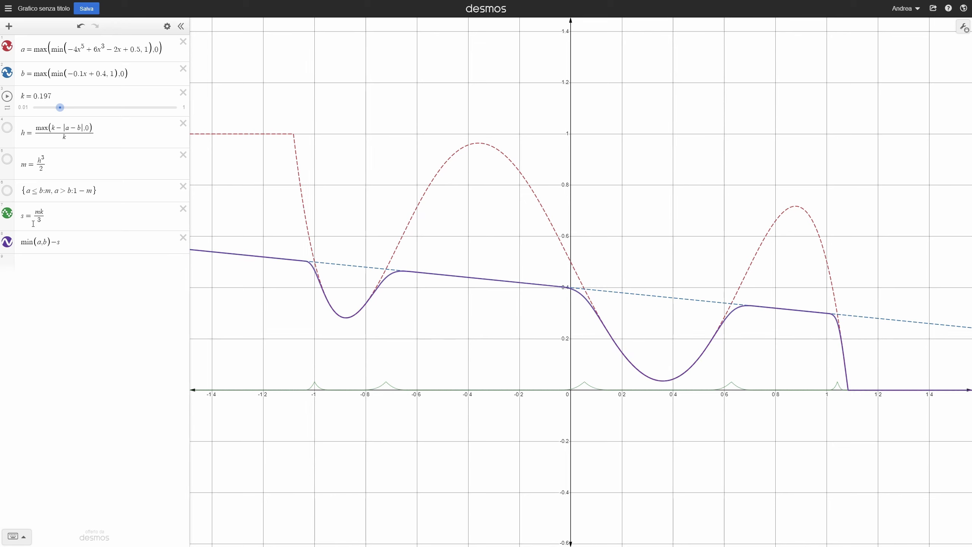
mouse_move(60, 108)
mouse_down()
mouse_move(127, 116)
mouse_move(31, 116)
mouse_move(113, 117)
mouse_move(61, 118)
mouse_move(77, 117)
mouse_up()
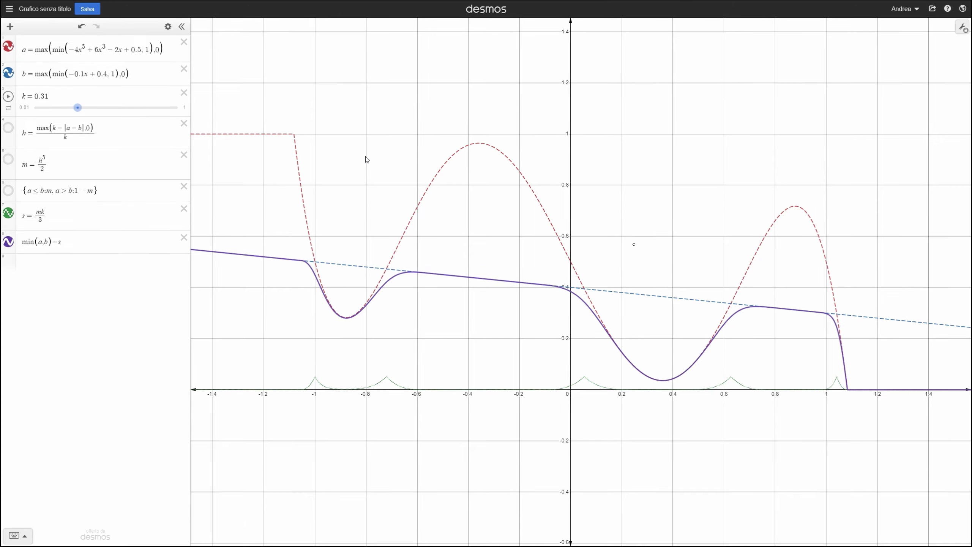
Mark up the s bump near x = 0 with an arrow, hatched areas at the curve crossing and a question mark, and clear the markings
mouse_move(583, 363)
mouse_down()
mouse_move(589, 400)
mouse_move(585, 321)
mouse_up()
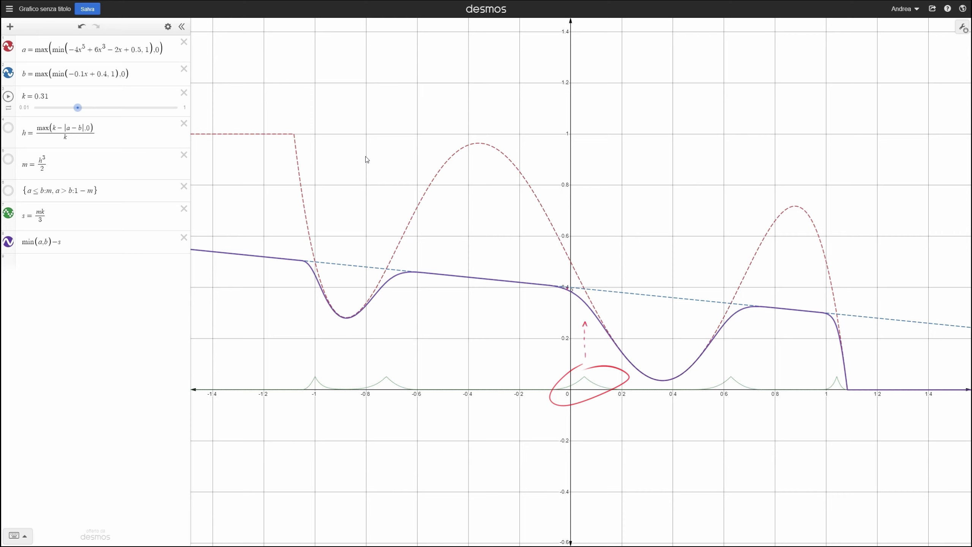
drag(573, 290, 596, 311)
mouse_move(568, 255)
mouse_down()
mouse_move(614, 290)
mouse_move(587, 286)
mouse_up()
drag(603, 248, 609, 260)
click(611, 267)
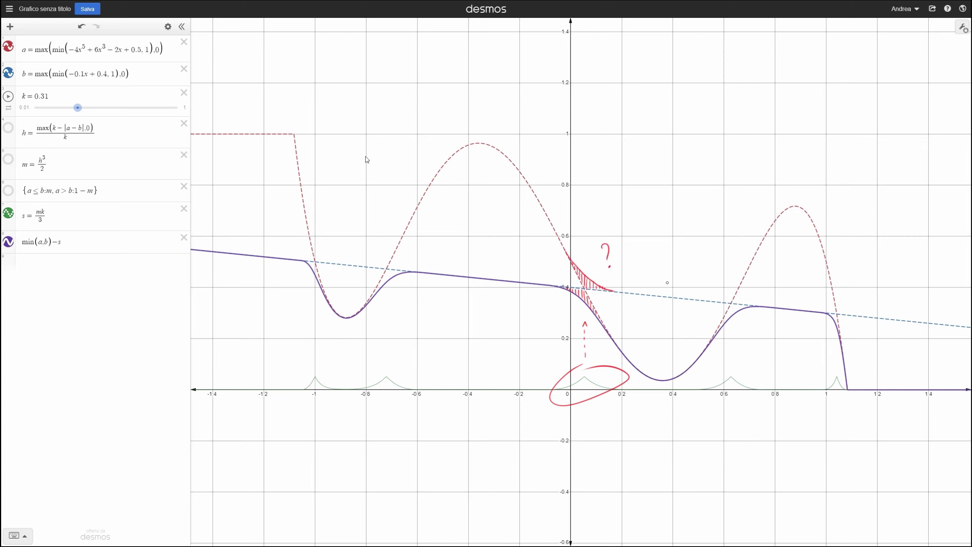
key(Escape)
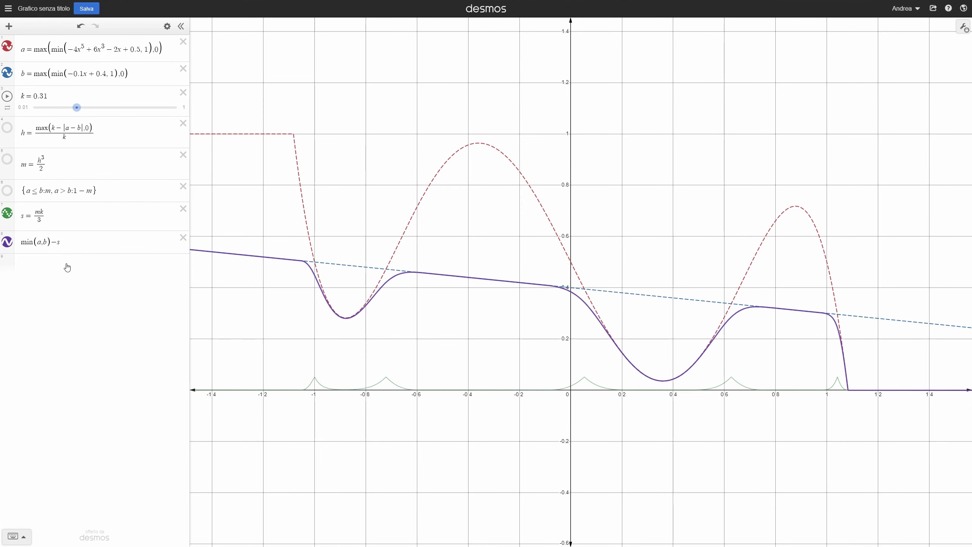
Add the smooth maximum expression max(a,b)+s to the graph
click(67, 267)
text(max(a,b))
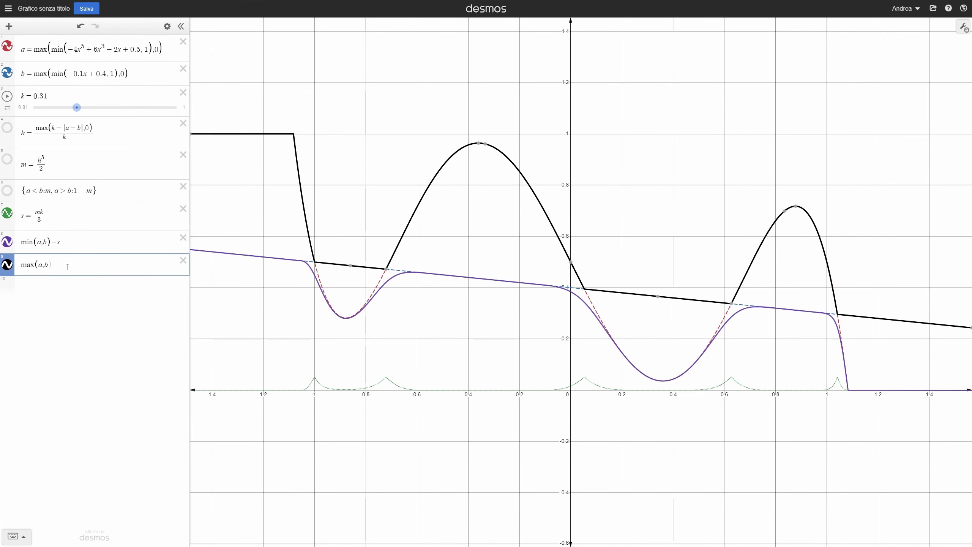
text(+s)
click(357, 209)
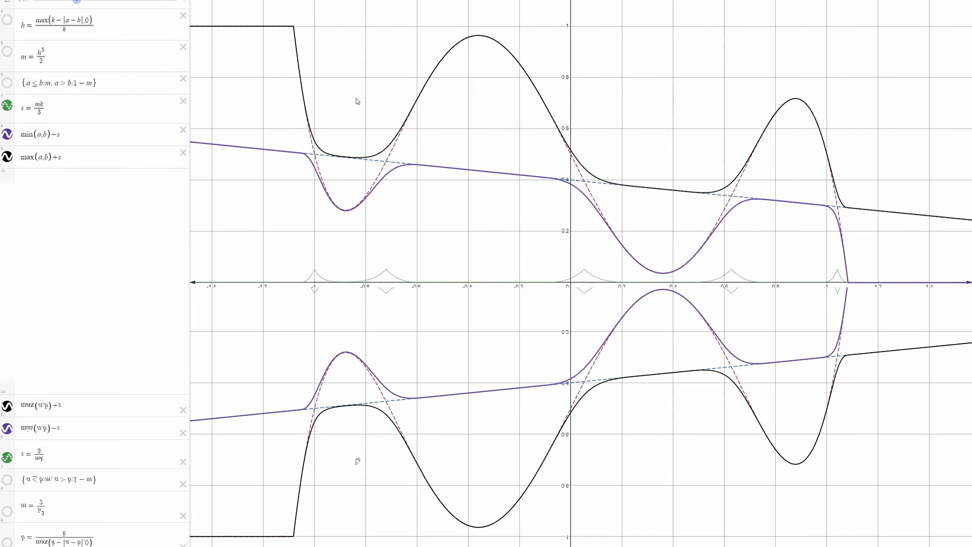
mouse_move(615, 453)
mouse_down()
mouse_move(686, 435)
mouse_move(488, 330)
mouse_move(552, 322)
mouse_up()
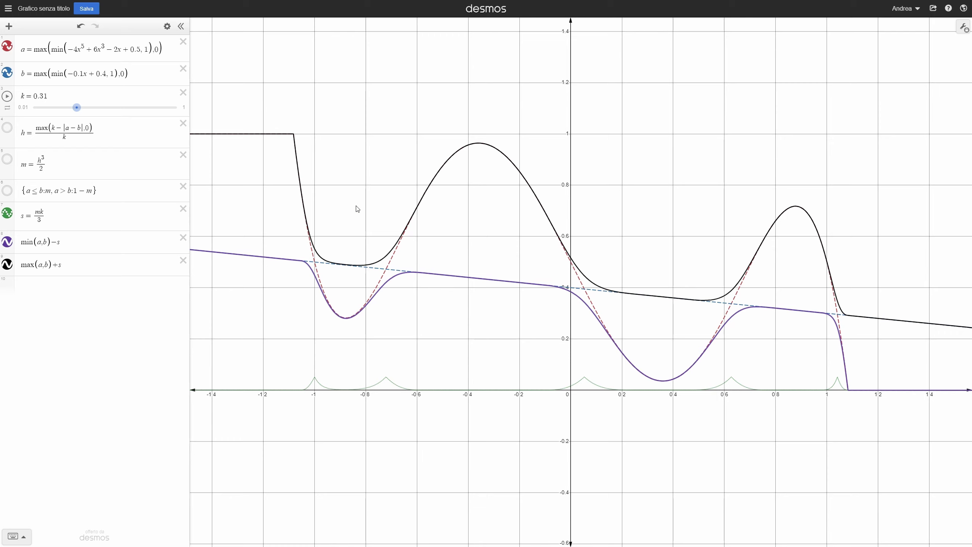
Show the piecewise curve, try inverting it with a "1-" prefix, and remove that prefix
click(10, 195)
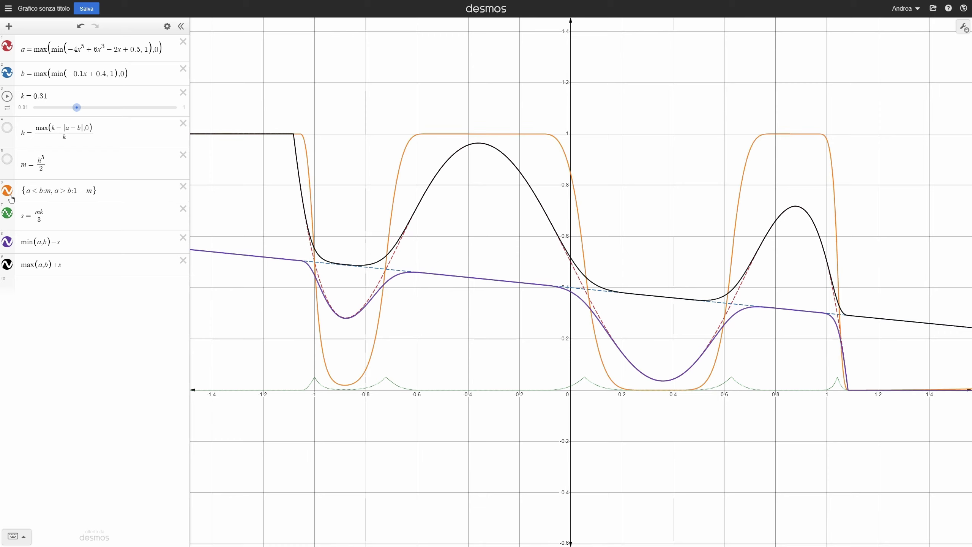
click(26, 196)
text(1-)
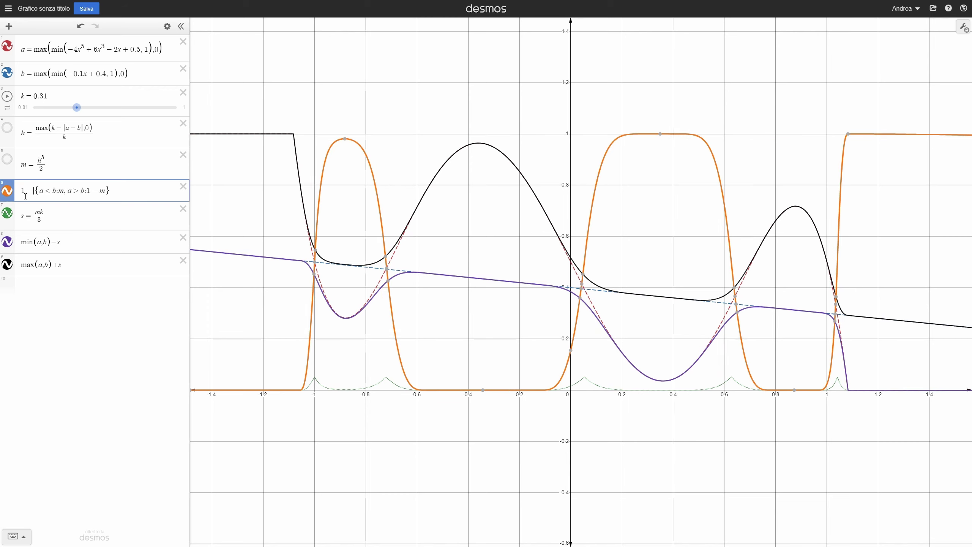
key(BackSpace)
key(BackSpace)
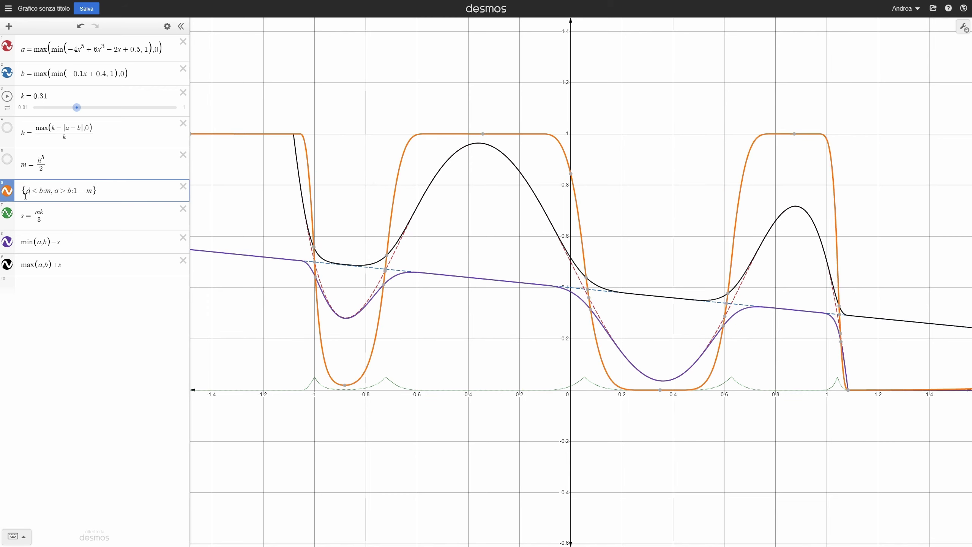
Swap the comparisons in the piecewise expression so it reads {a ≥ b: m, a < b: 1-m}
text(>)
key(Right)
key(Right)
key(Right)
key(BackSpace)
text(<)
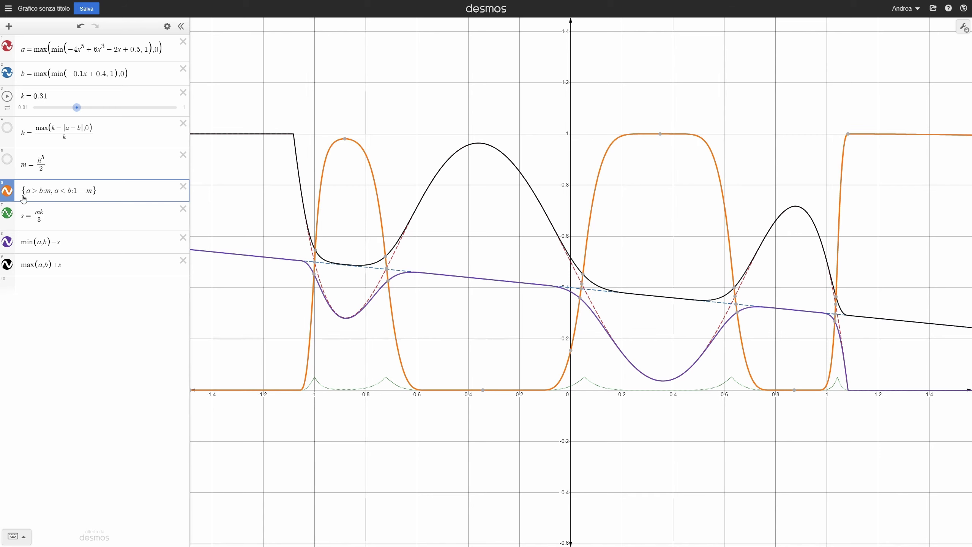
click(434, 134)
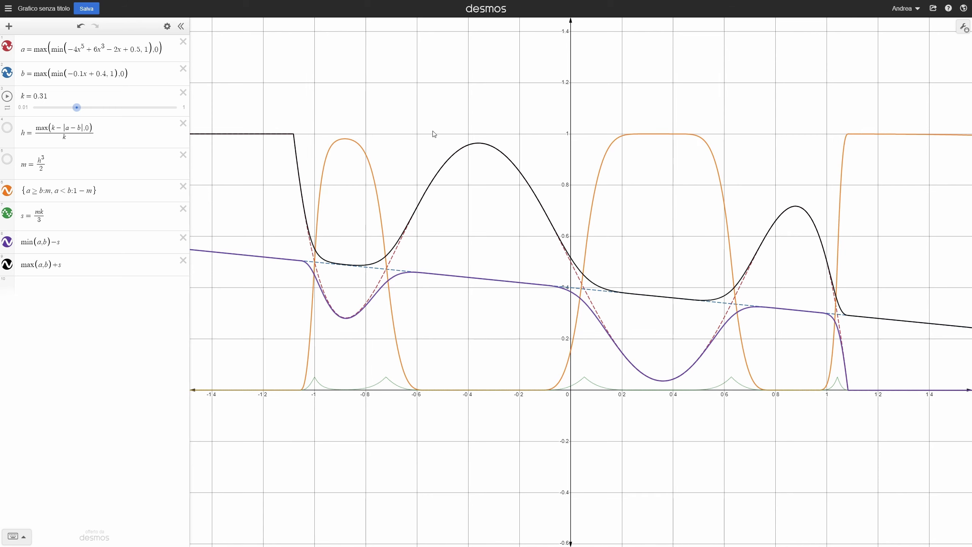